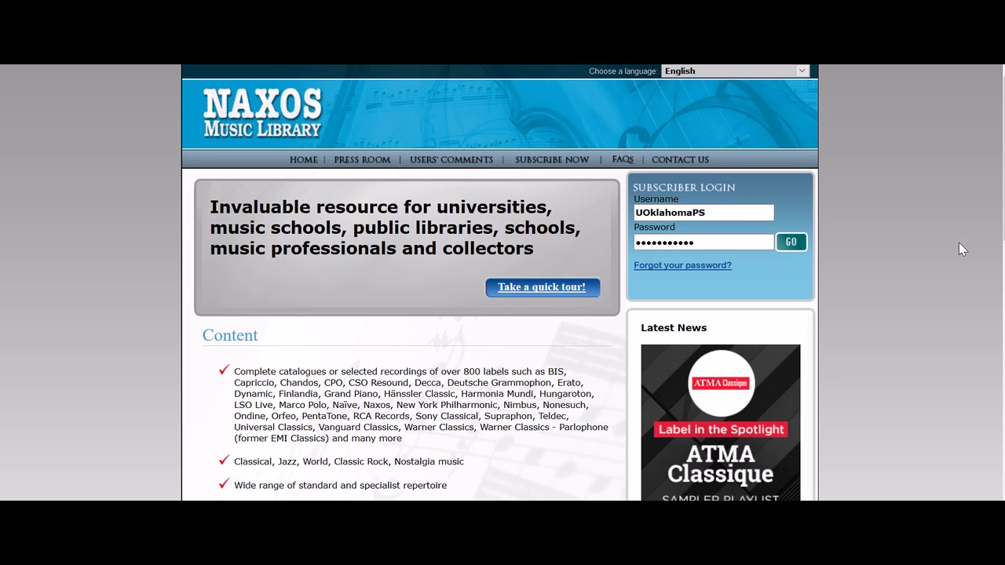
Log in to the subscriber account with the saved username and password
click(736, 213)
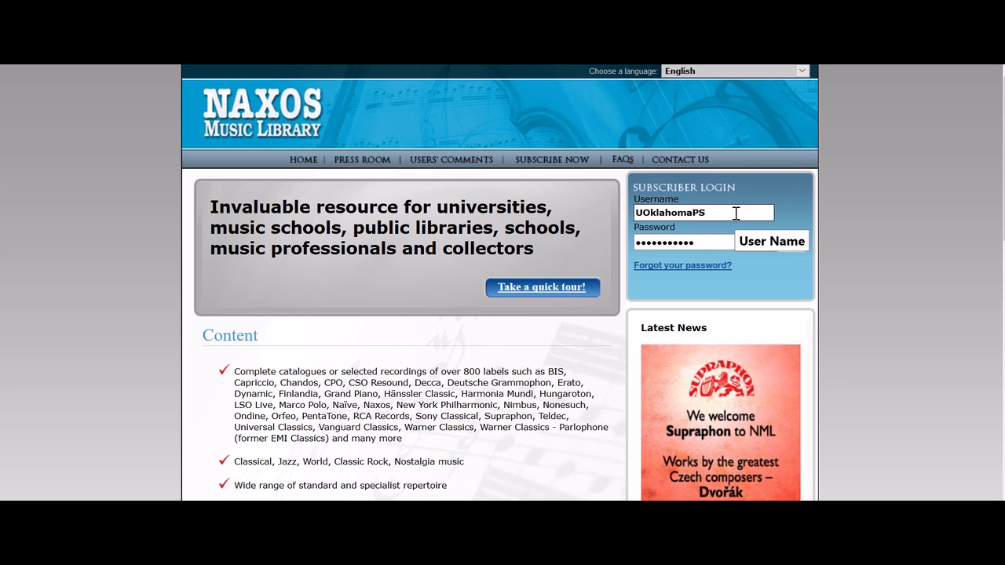
double_click(736, 212)
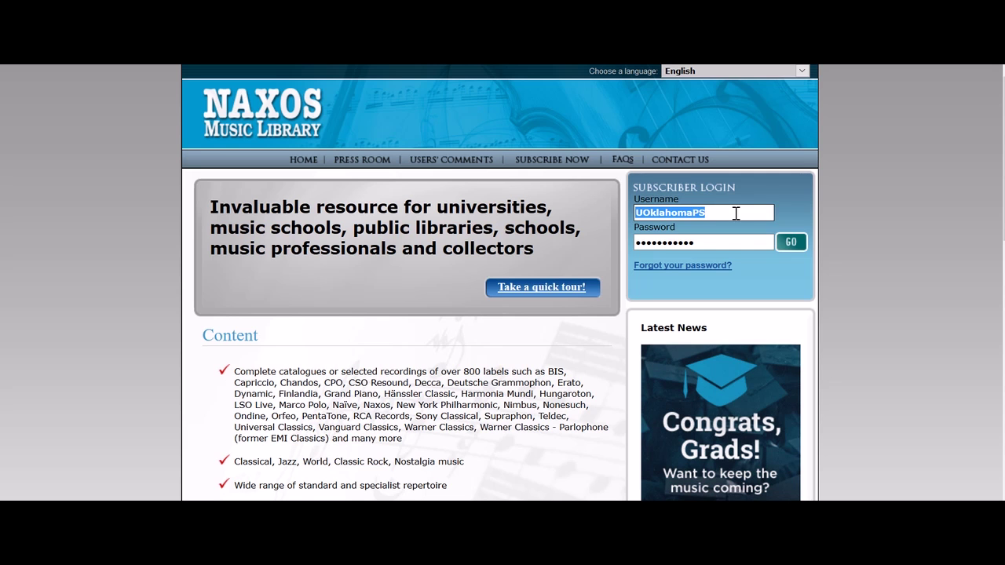
click(736, 213)
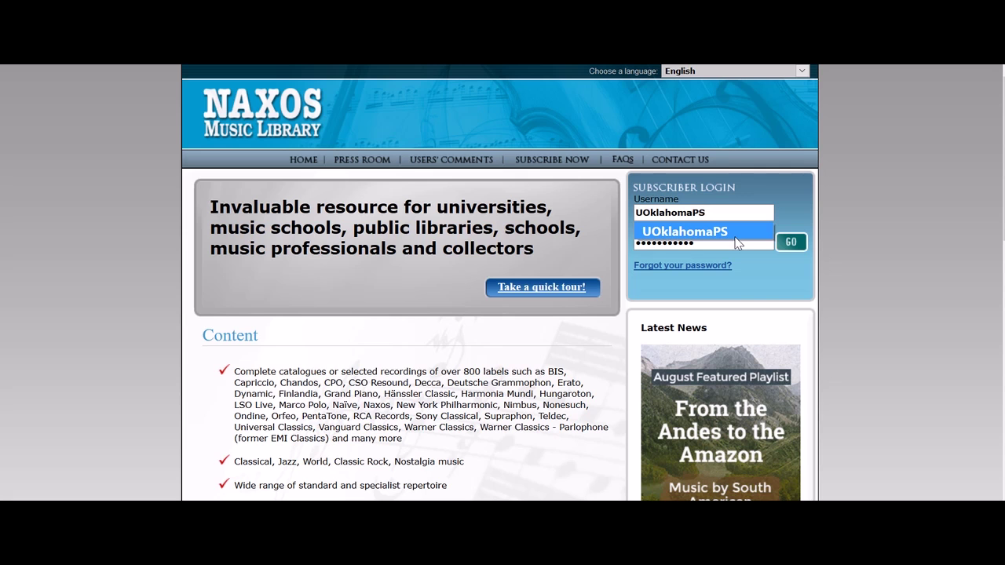
click(870, 205)
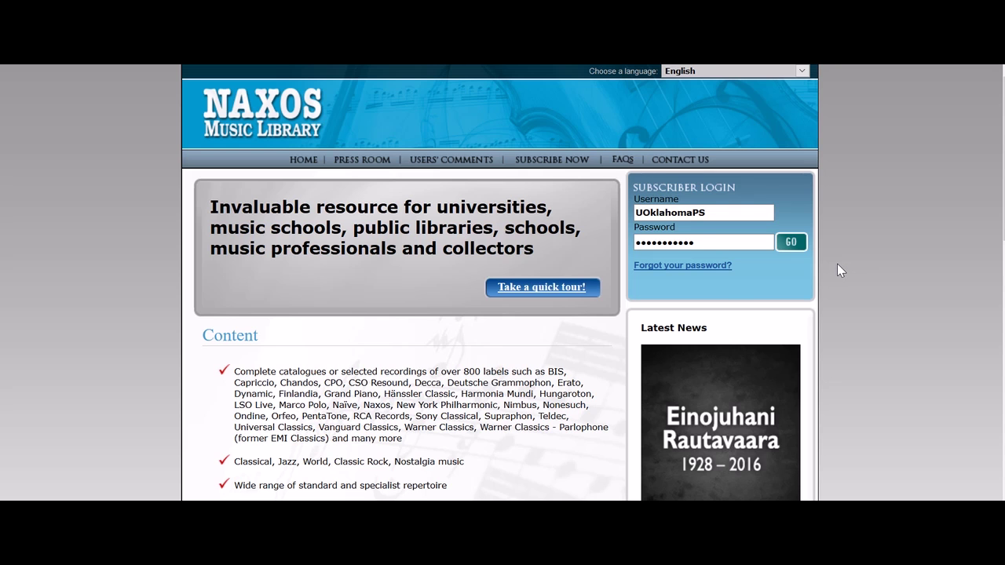
click(795, 243)
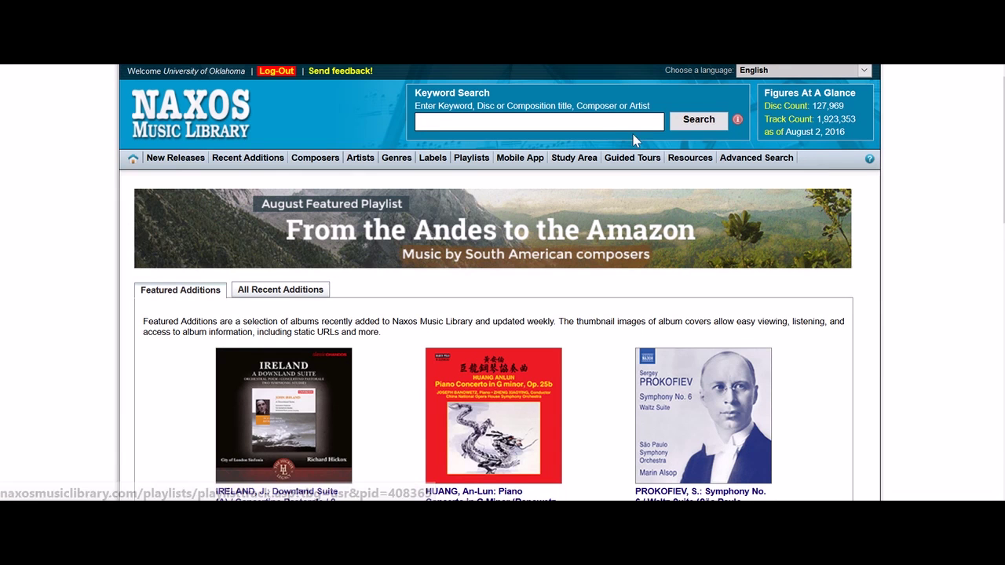
Search the library for "tuba concerto" and open the Jones album with Symphony No. 3, "Palo Duro Canyon" and the Tuba Concerto
click(623, 124)
text(tuba concerto)
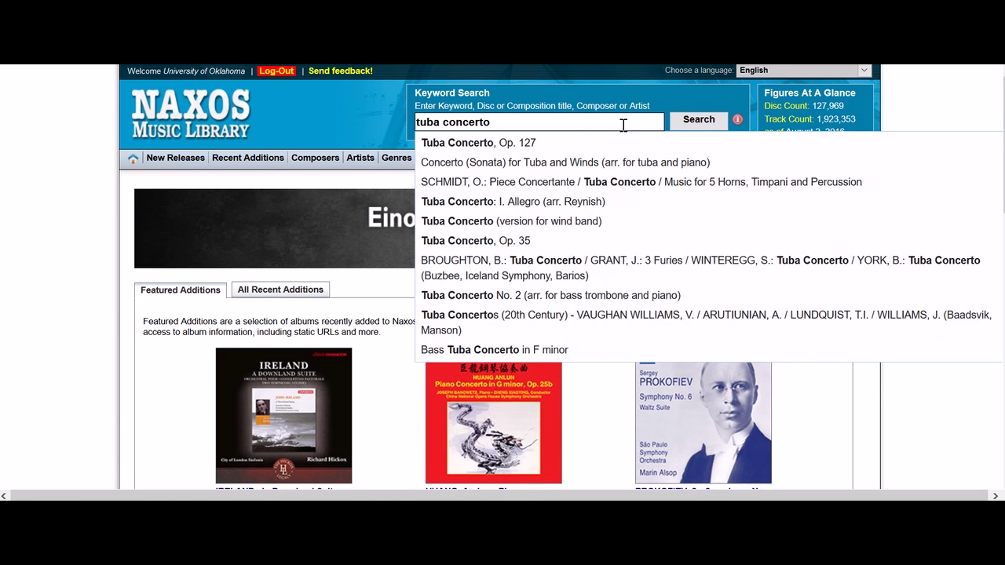
key(Return)
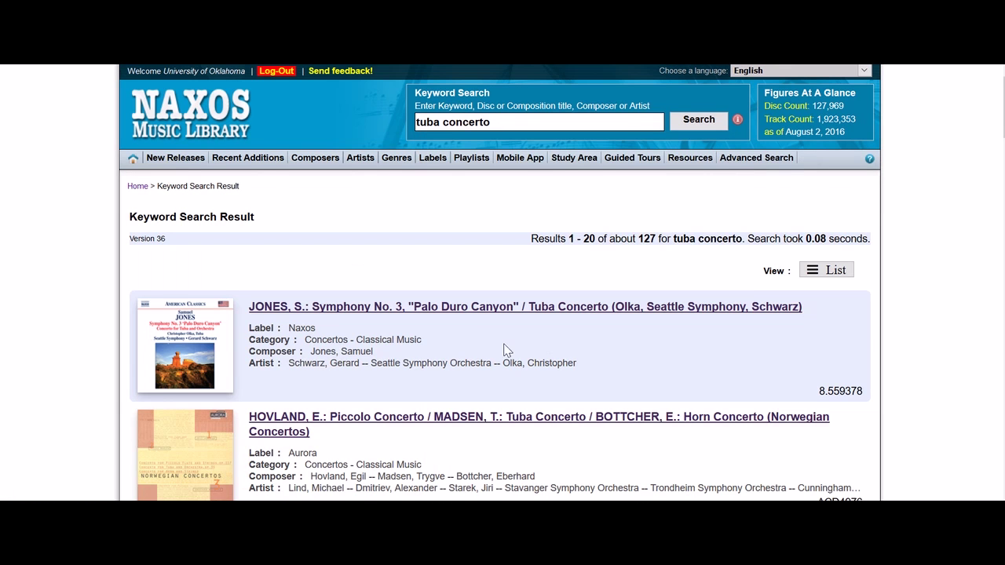
click(458, 312)
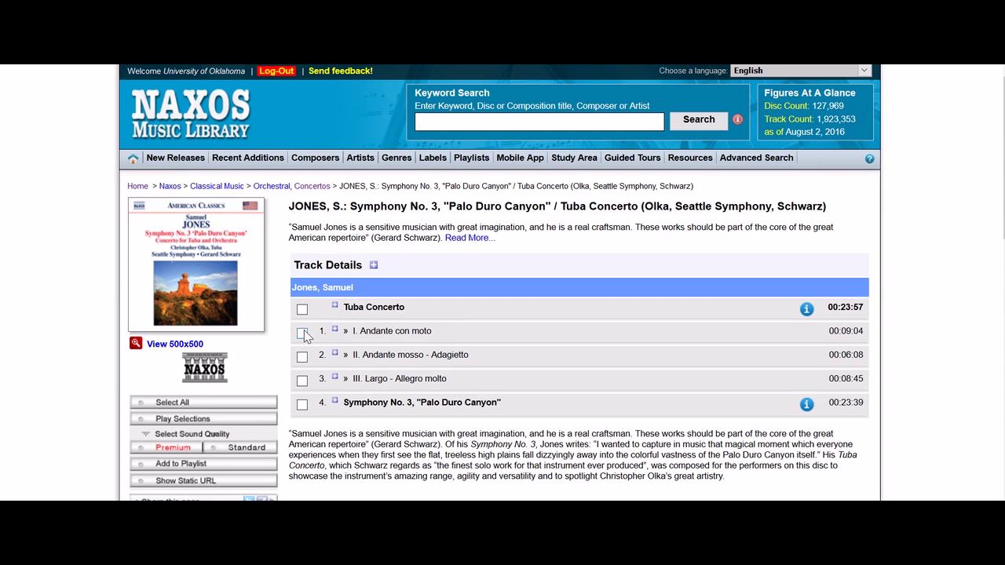
Add the first two movements of the Jones Tuba Concerto to a new playlist named "tubaconcertos"
click(302, 357)
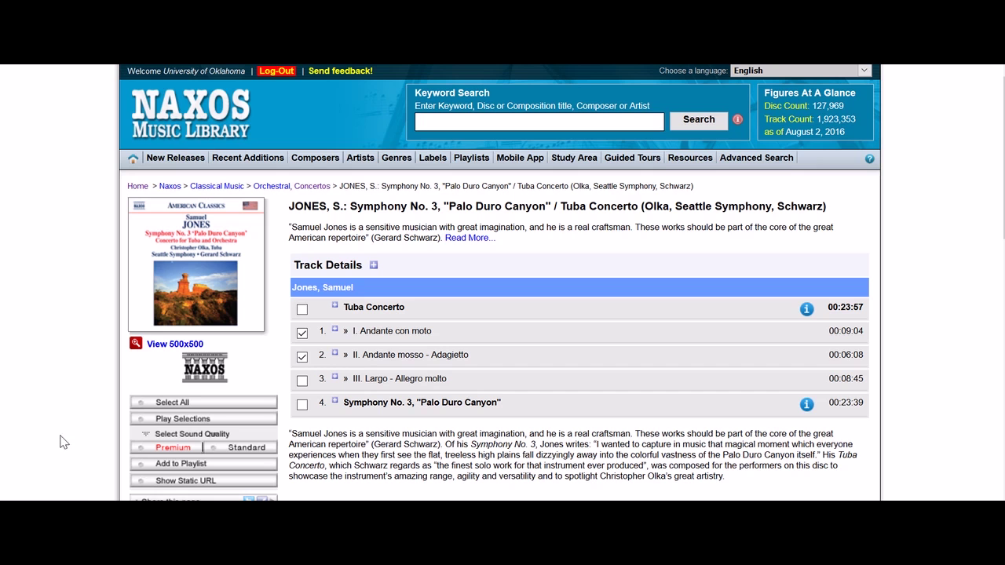
click(165, 470)
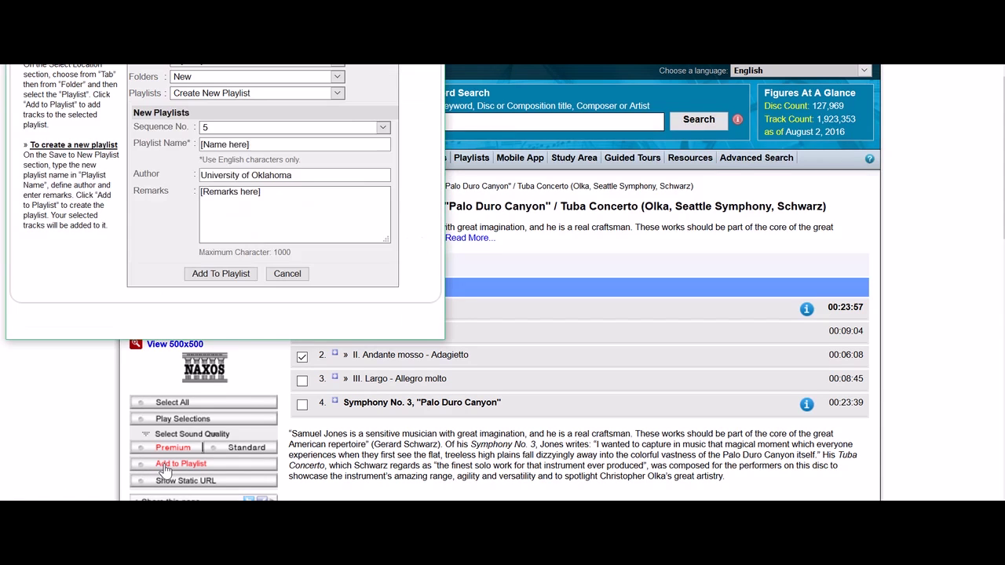
click(337, 93)
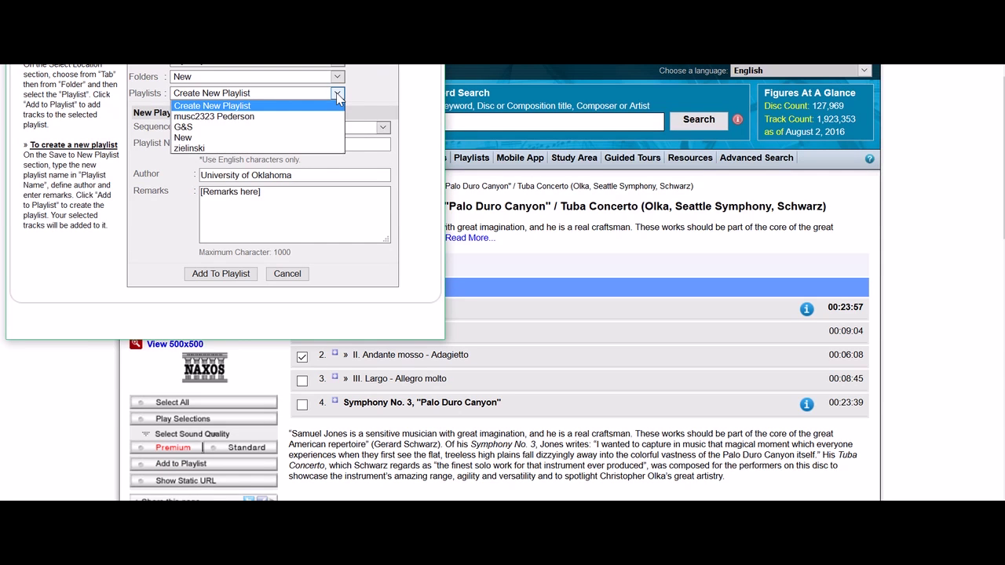
click(359, 144)
click(359, 145)
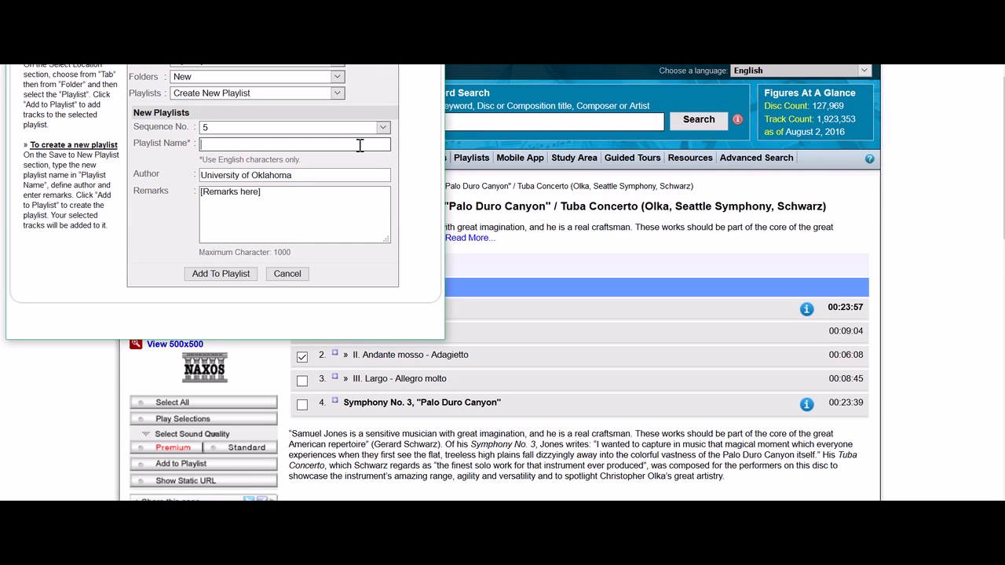
text(tubaconcertos)
click(235, 274)
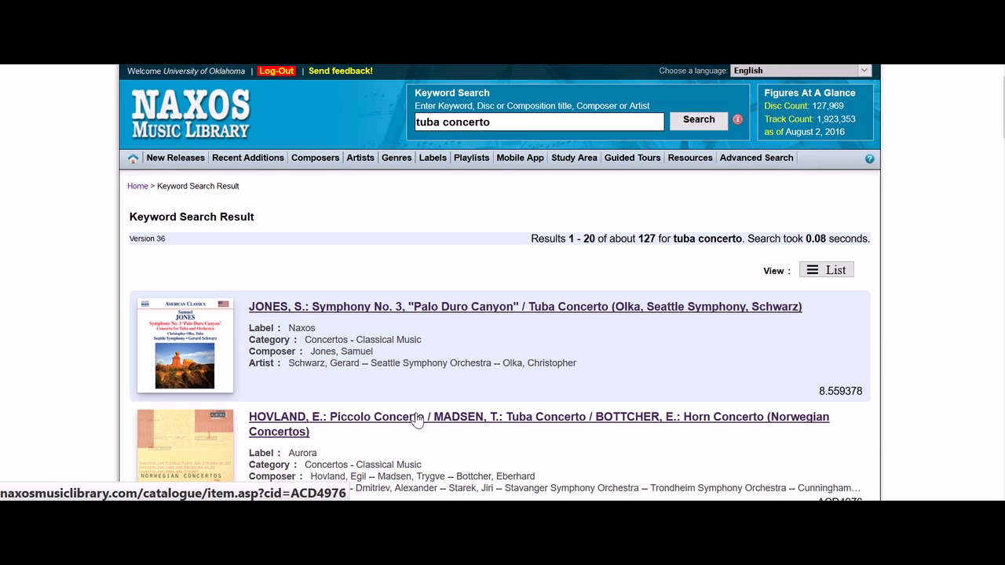
Open the Norwegian Concertos album from the search results and add Madsen's Tuba Concerto, Op. 35 to the existing tubaconcertos playlist
click(417, 422)
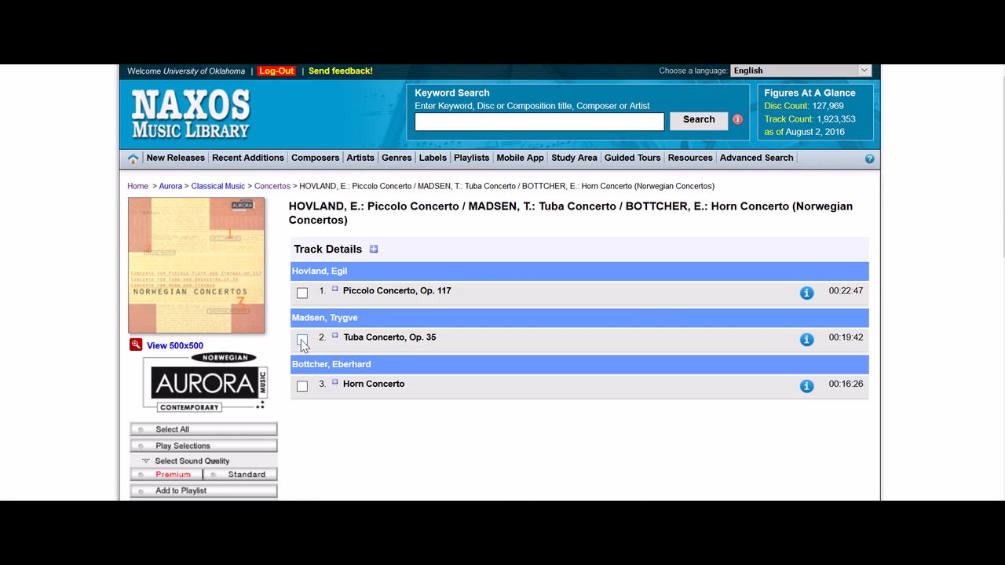
click(302, 340)
click(181, 491)
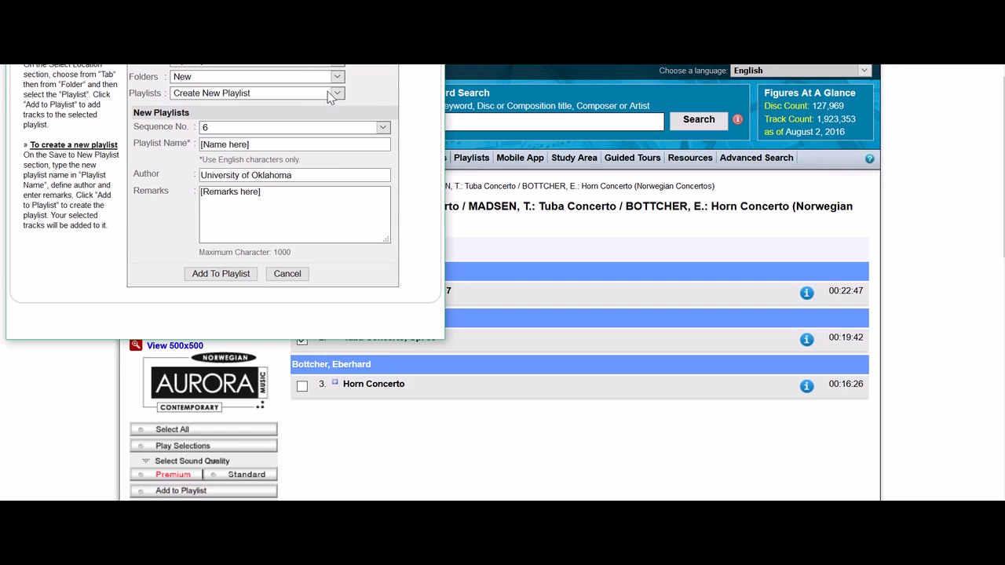
click(337, 93)
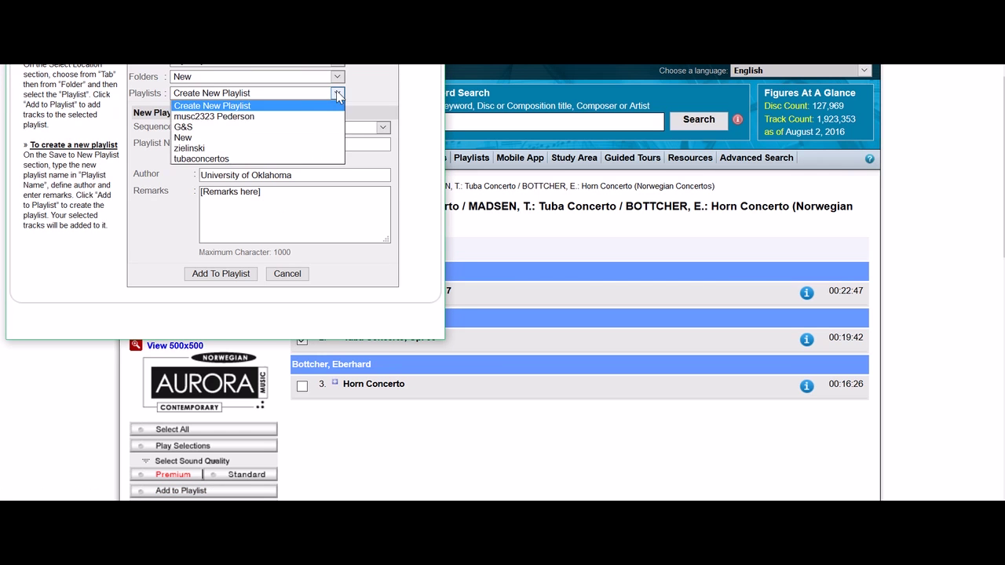
click(236, 160)
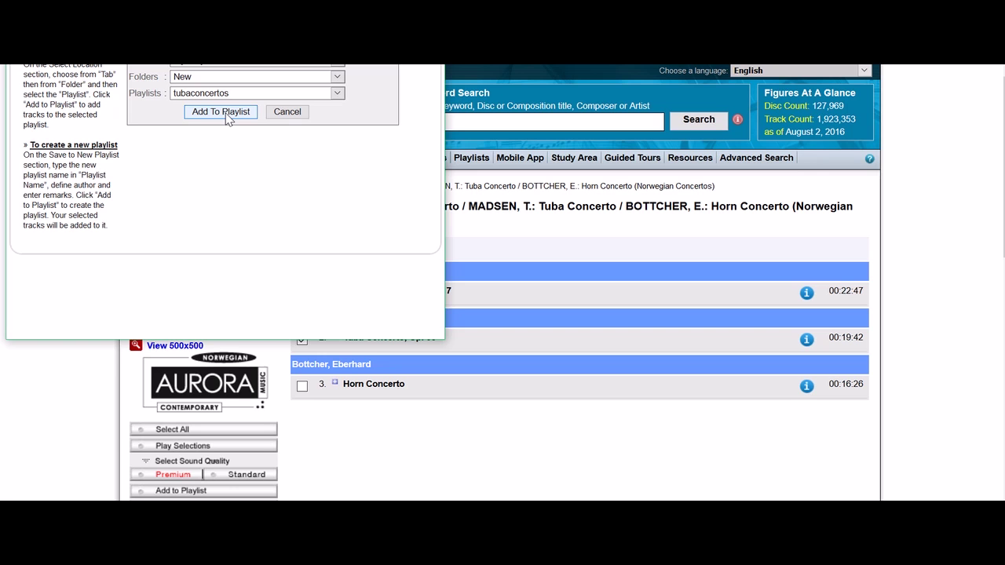
click(225, 113)
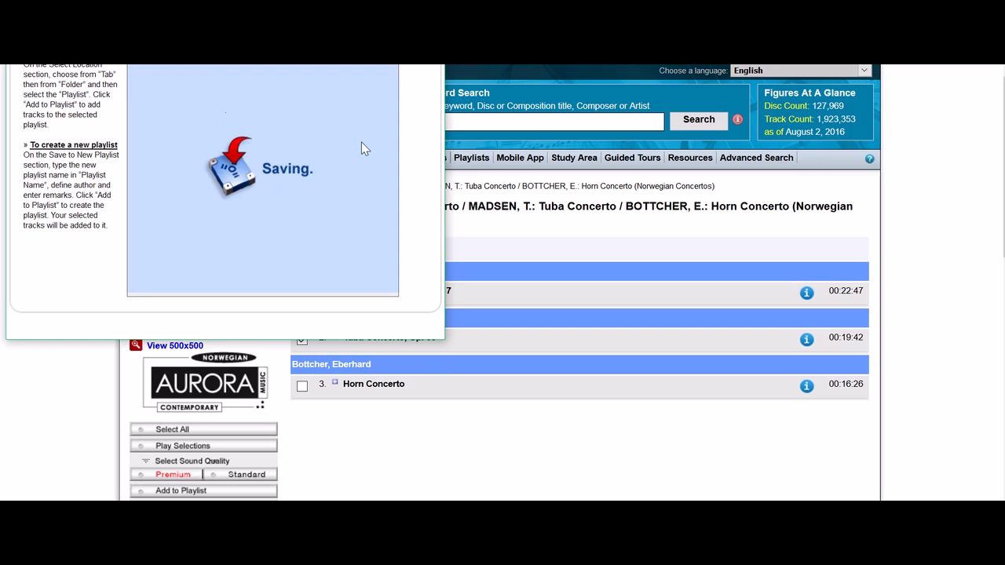
click(869, 157)
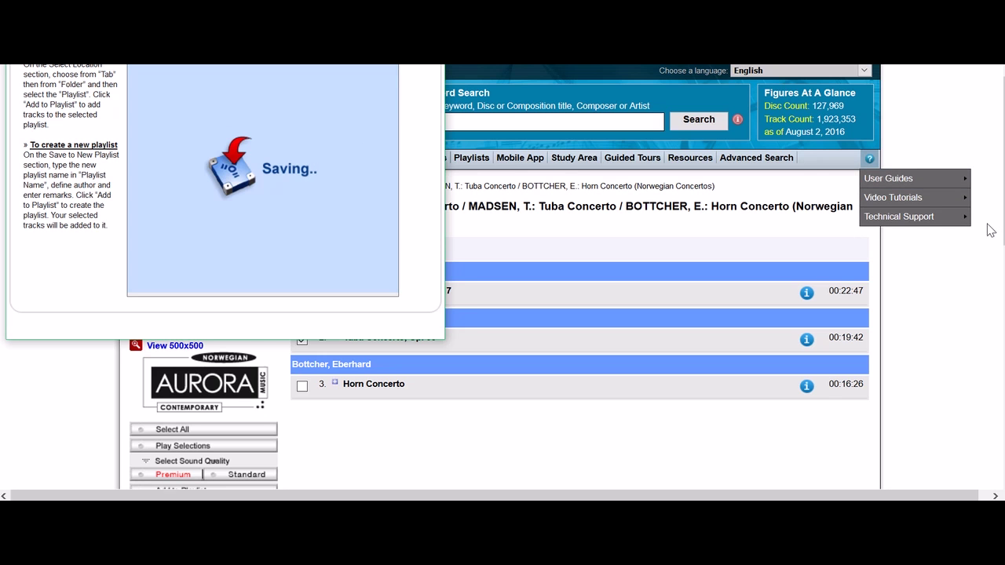
click(982, 253)
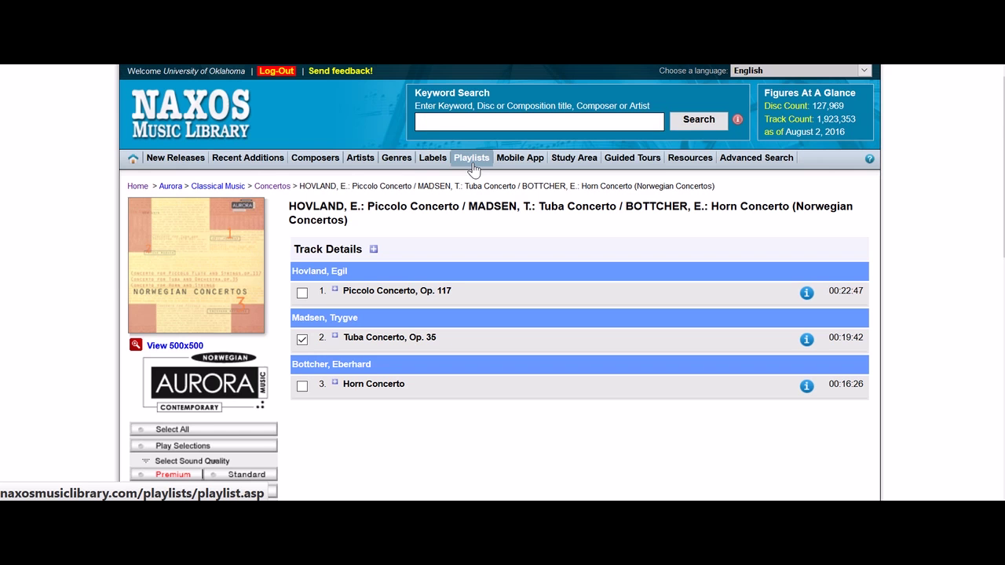
Open the library's playlists page and display the static URL for each playlist
click(472, 163)
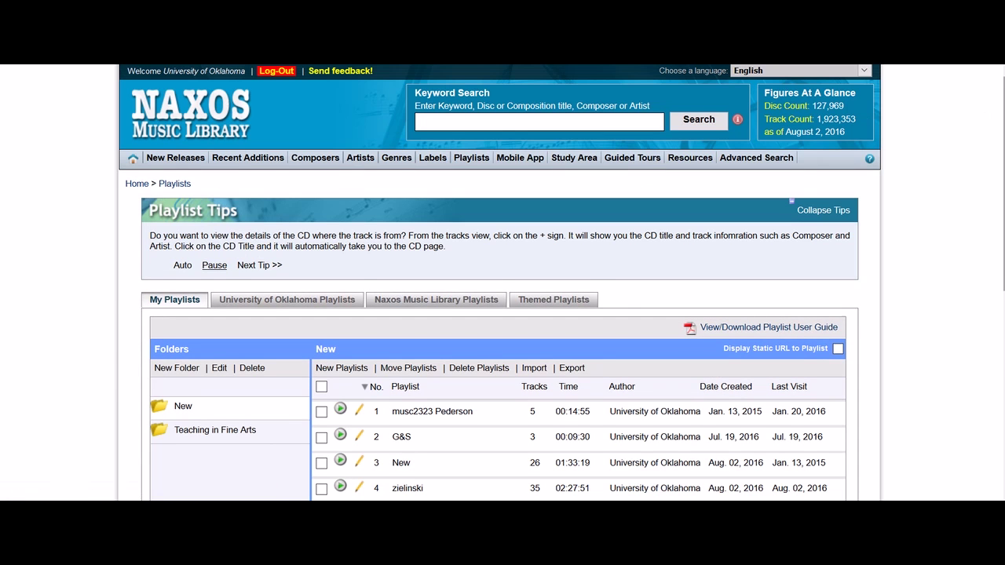
scroll(864, 119, down, 3)
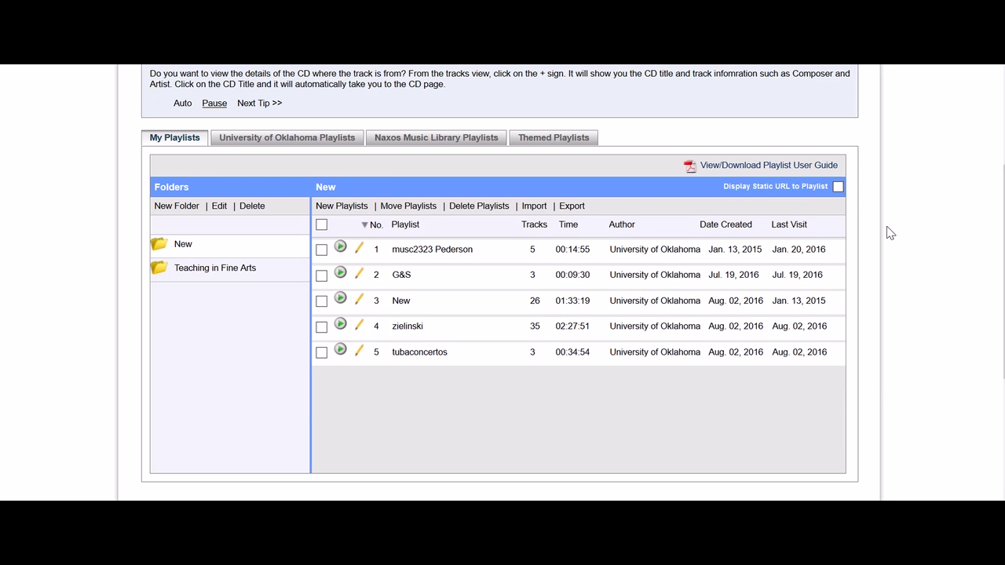
click(756, 193)
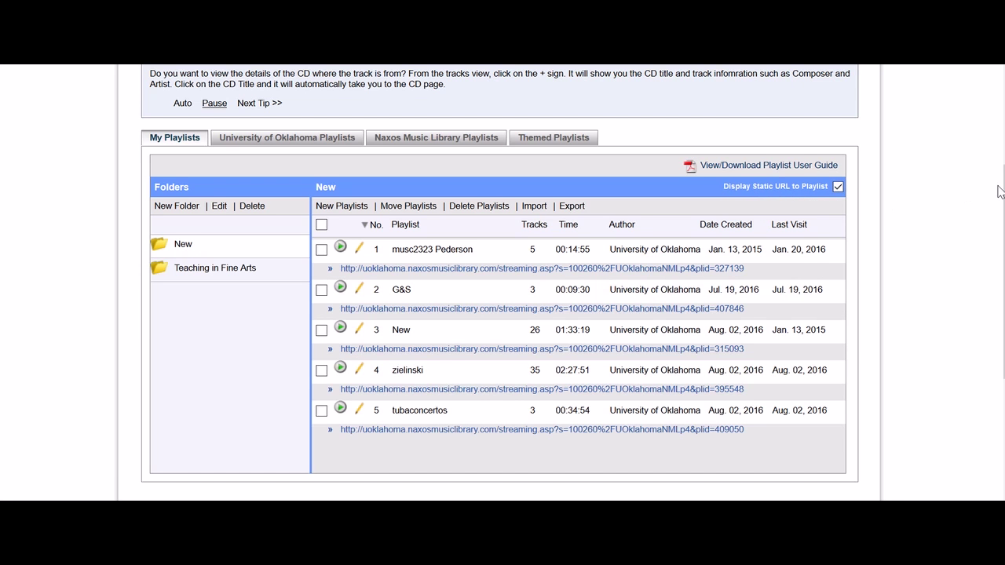
Copy the static URL of the tubaconcertos playlist
scroll(499, 408, down, 2)
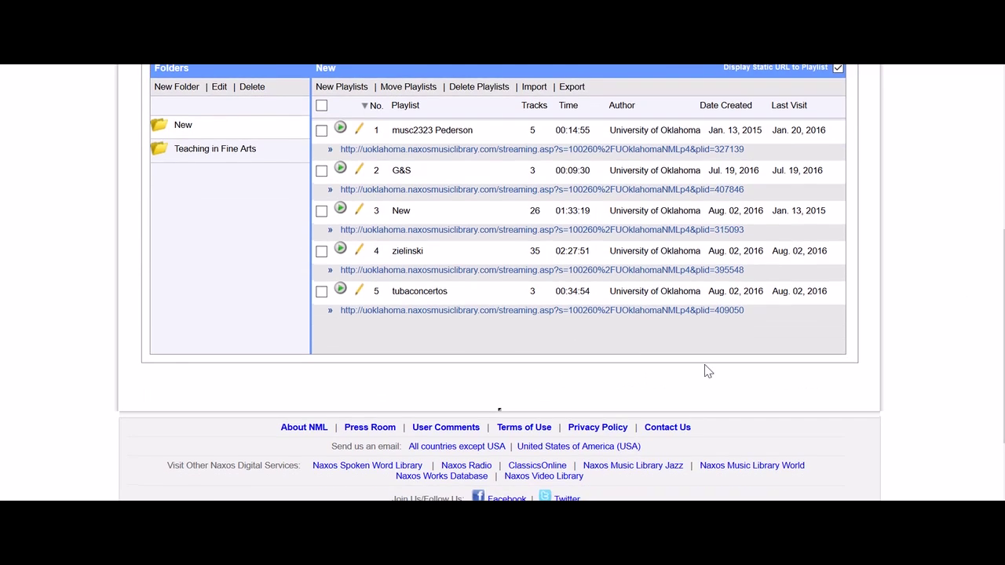
right_click(618, 317)
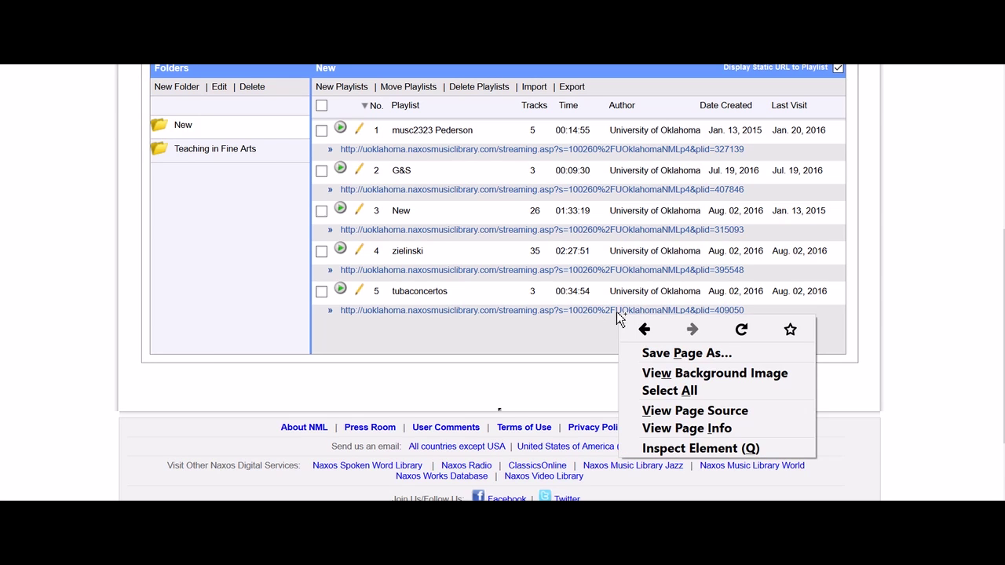
right_click(597, 312)
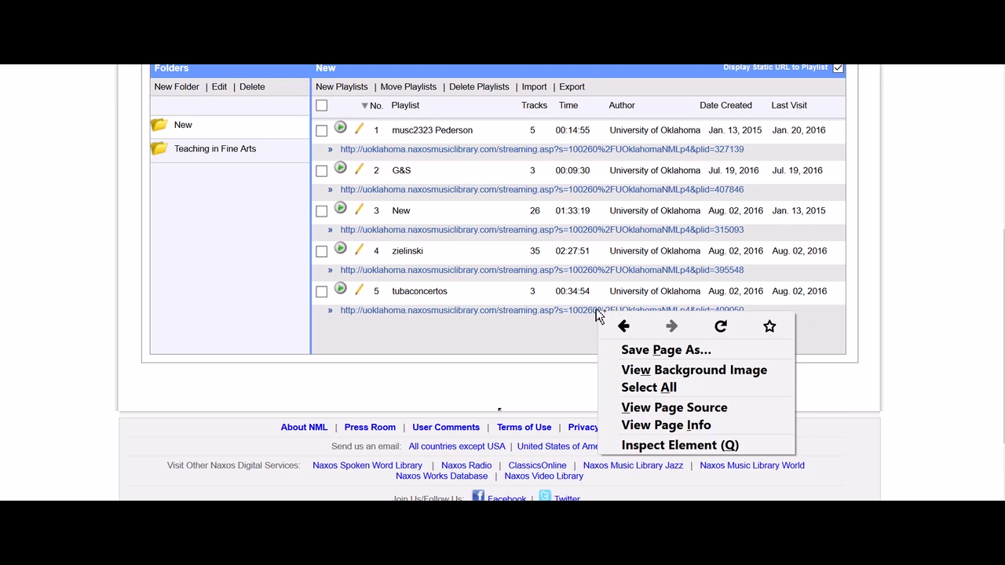
key(Escape)
click(596, 312)
right_click(599, 314)
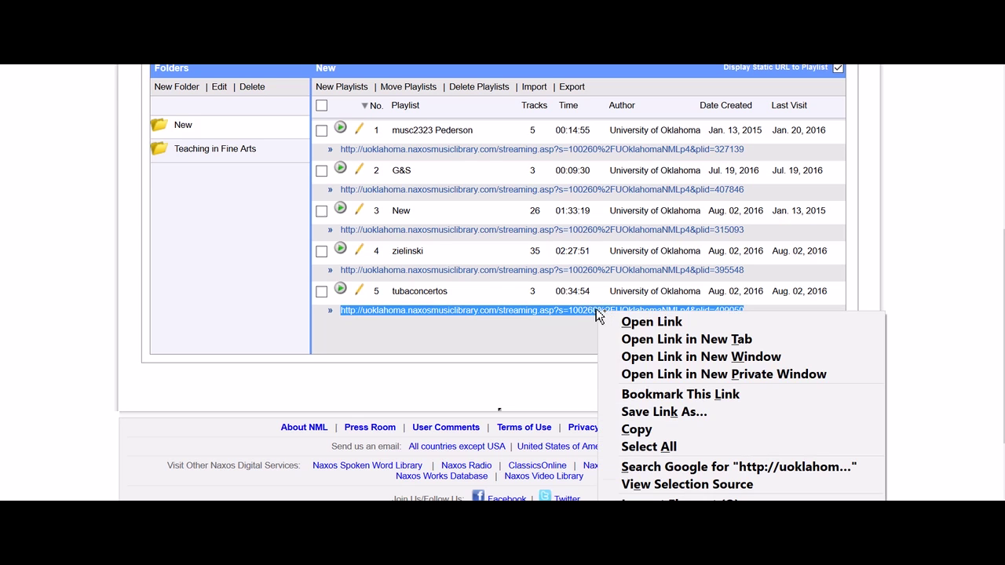
click(651, 430)
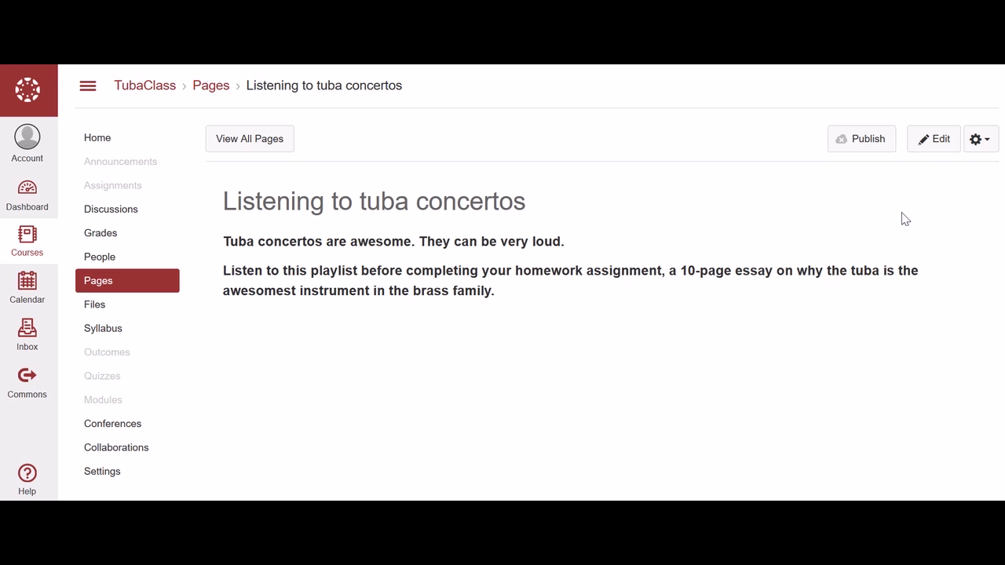
Switch to the TubaClass course in Canvas, edit the "Listening to tuba concertos" page and paste the playlist URL below the last paragraph
click(936, 147)
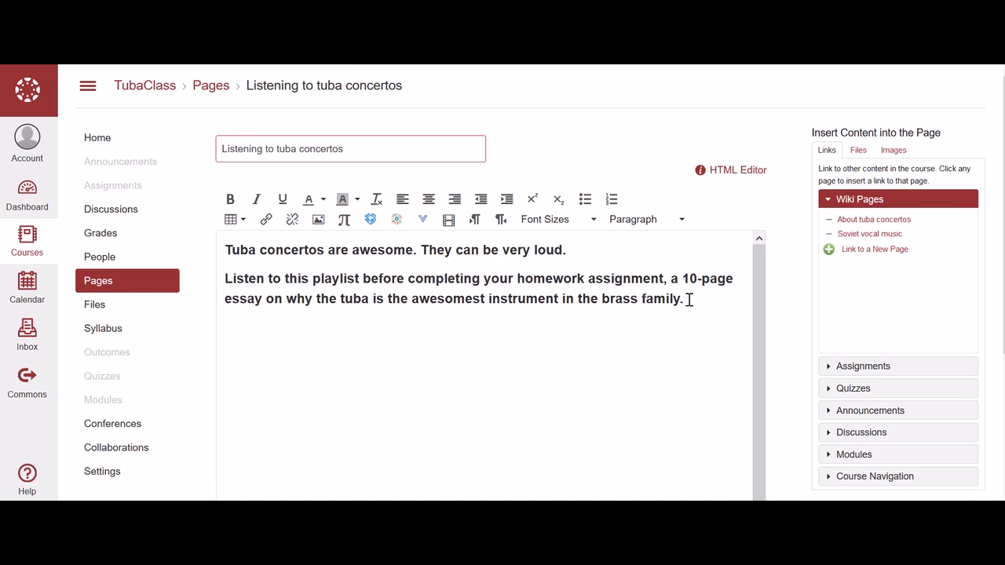
click(689, 300)
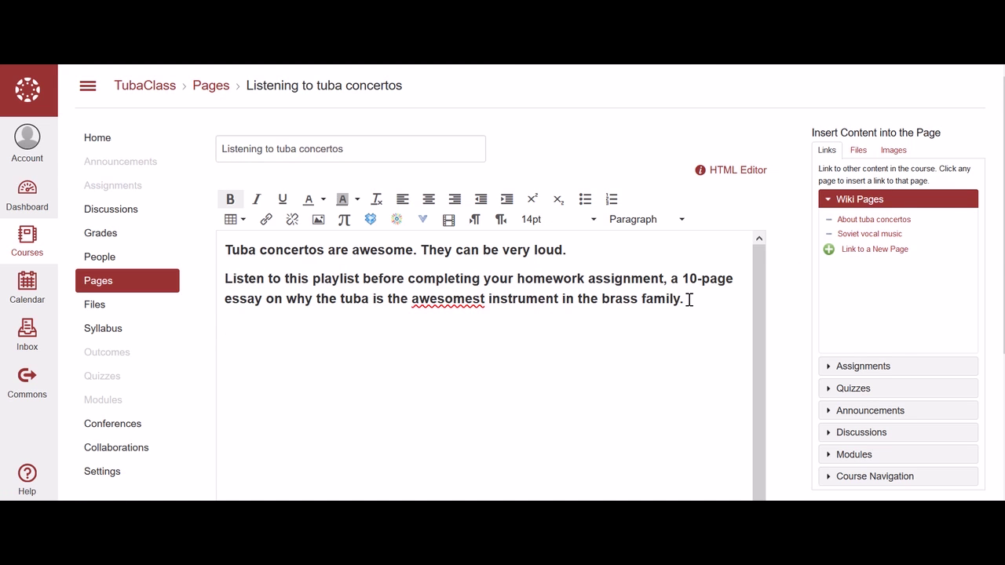
key(Return)
key(ctrl+v)
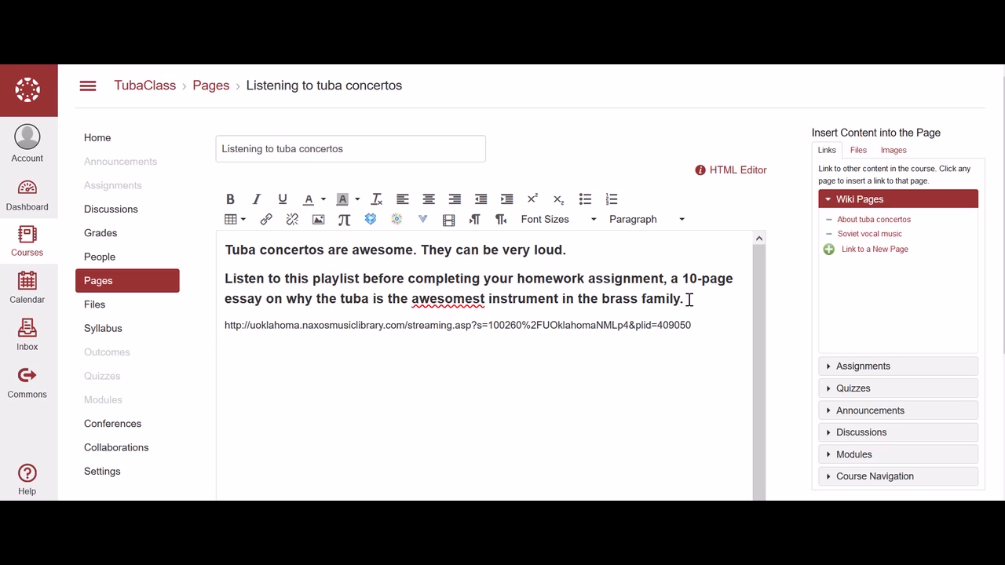
Replace the pasted URL on the page with the text "Tuba concerto playlist"
triple_click(657, 325)
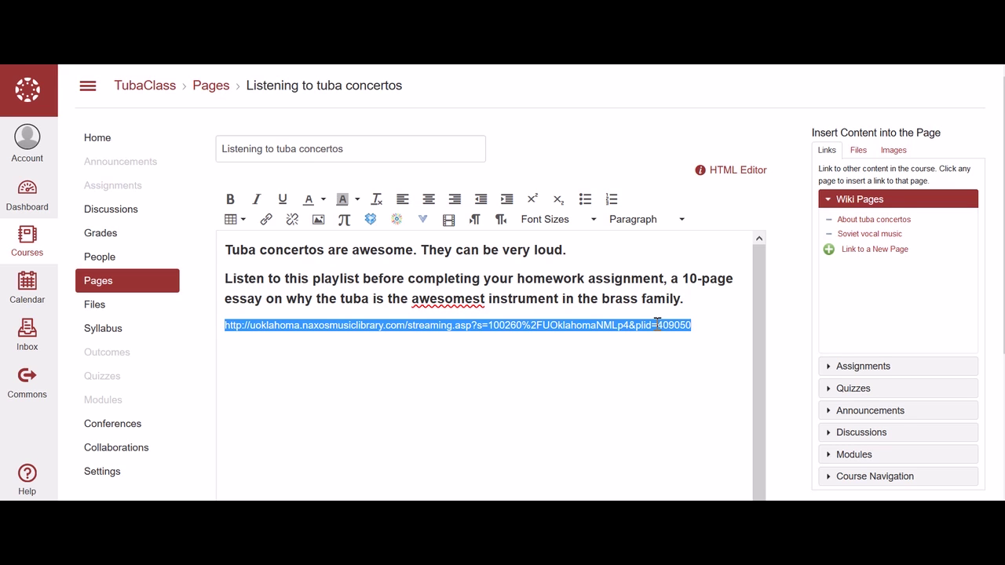
text(Tu)
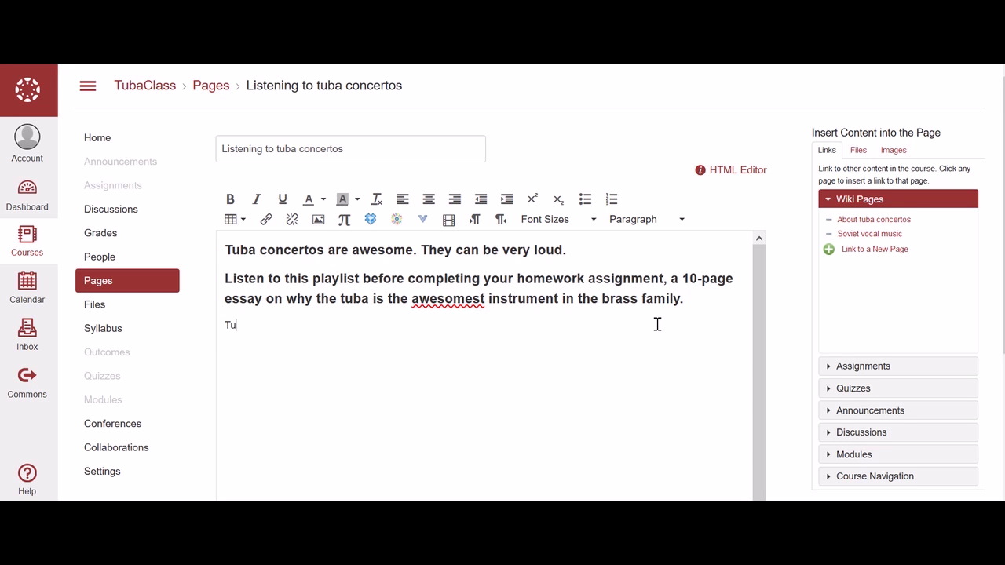
text(ba concerto playlist)
Link the text "Tuba concerto playlist" on the page to the copied playlist URL
triple_click(271, 326)
click(266, 219)
drag(395, 306, 392, 330)
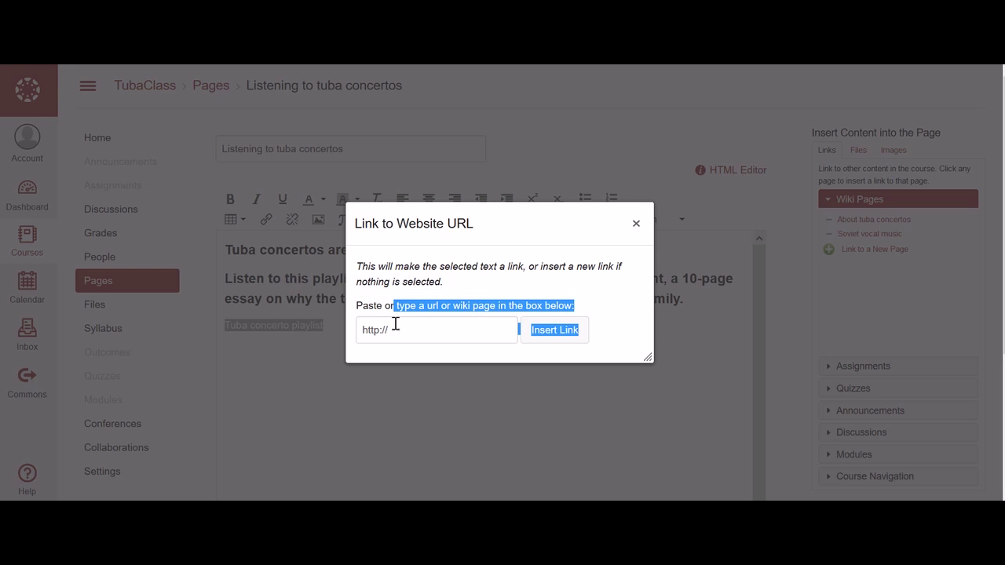
triple_click(379, 330)
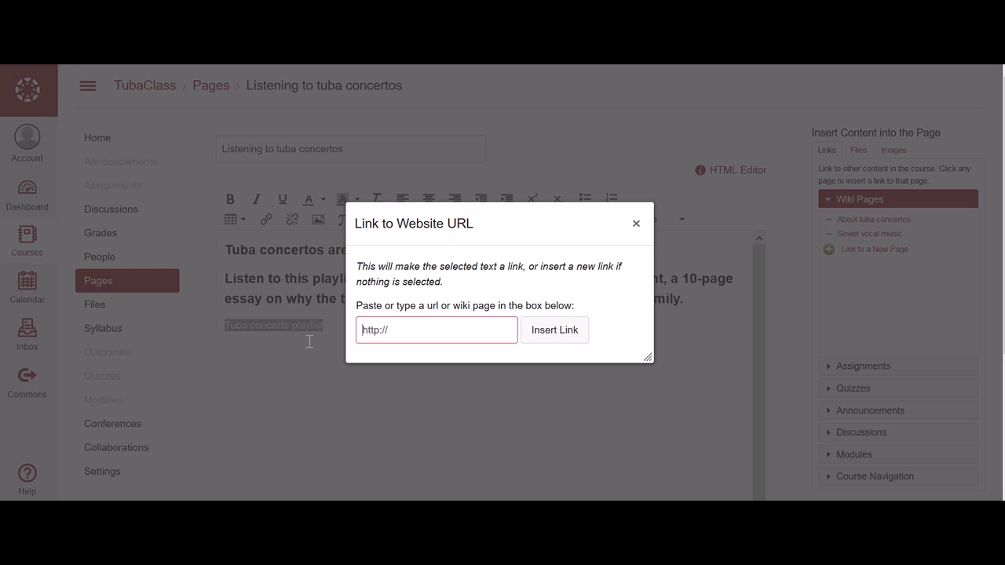
key(ctrl+v)
click(576, 336)
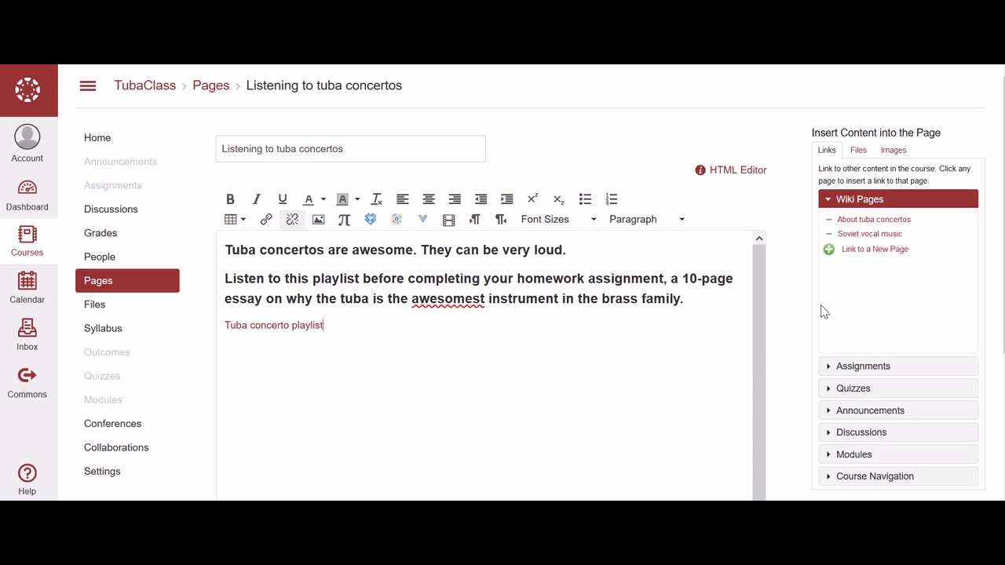
Save the edited "Listening to tuba concertos" page without notifying users
scroll(991, 250, down, 3)
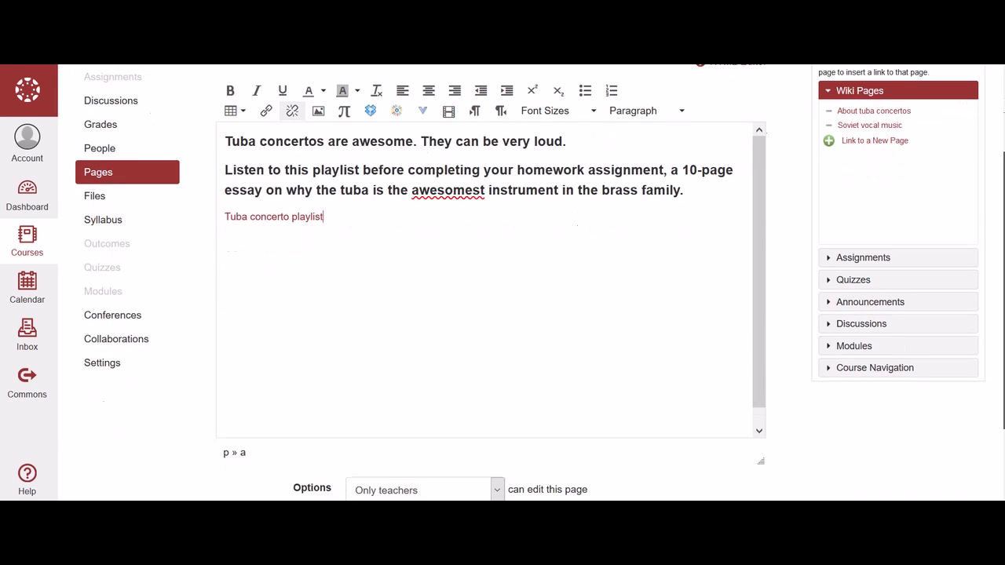
scroll(992, 283, down, 2)
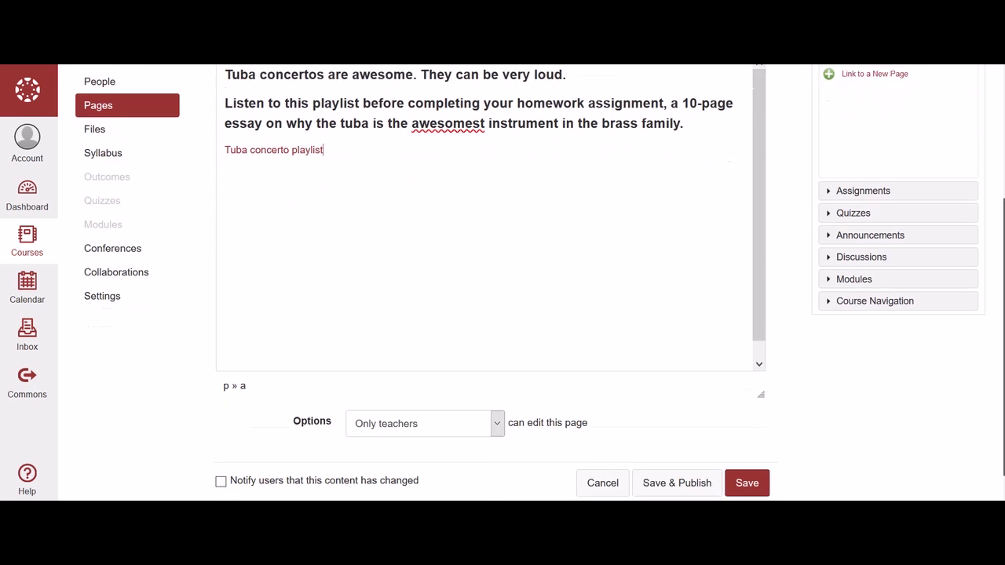
click(751, 465)
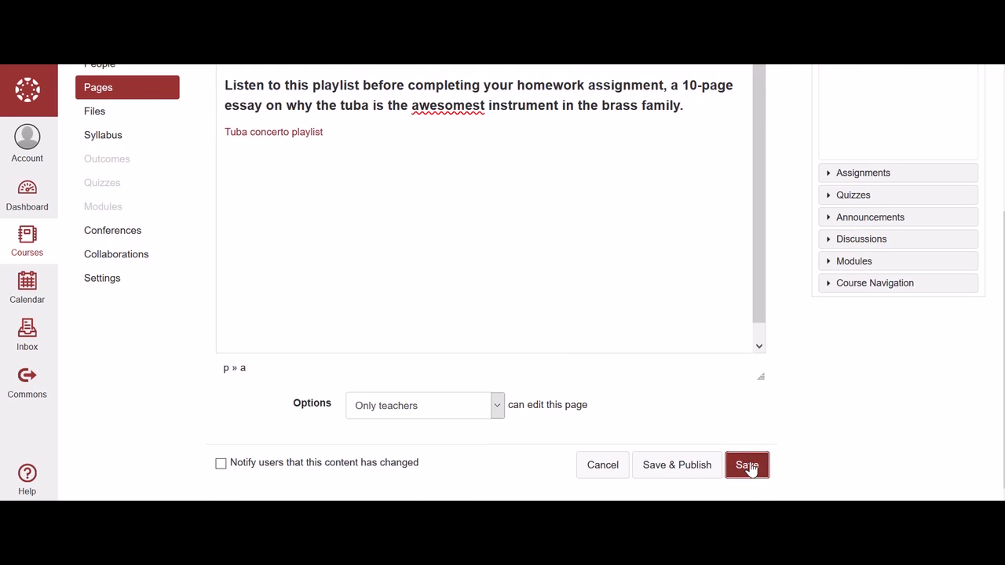
click(750, 465)
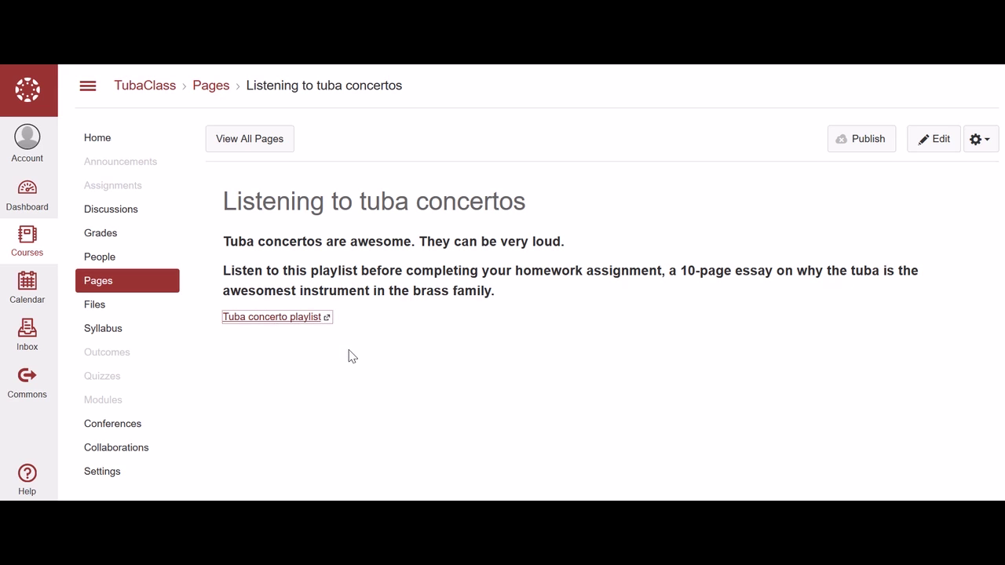
Test the saved "Tuba concerto playlist" link by opening it and playing the first track
click(298, 323)
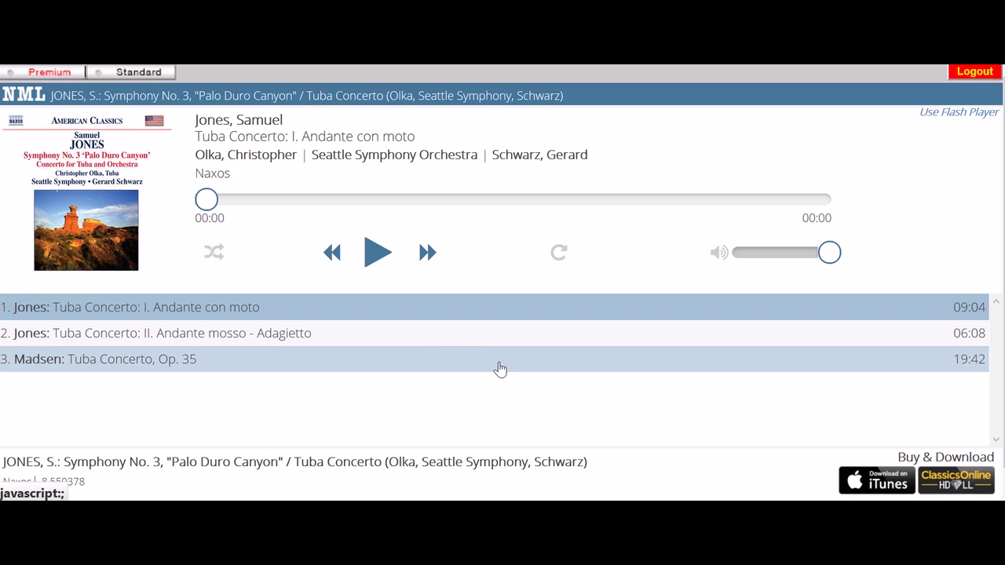
click(382, 261)
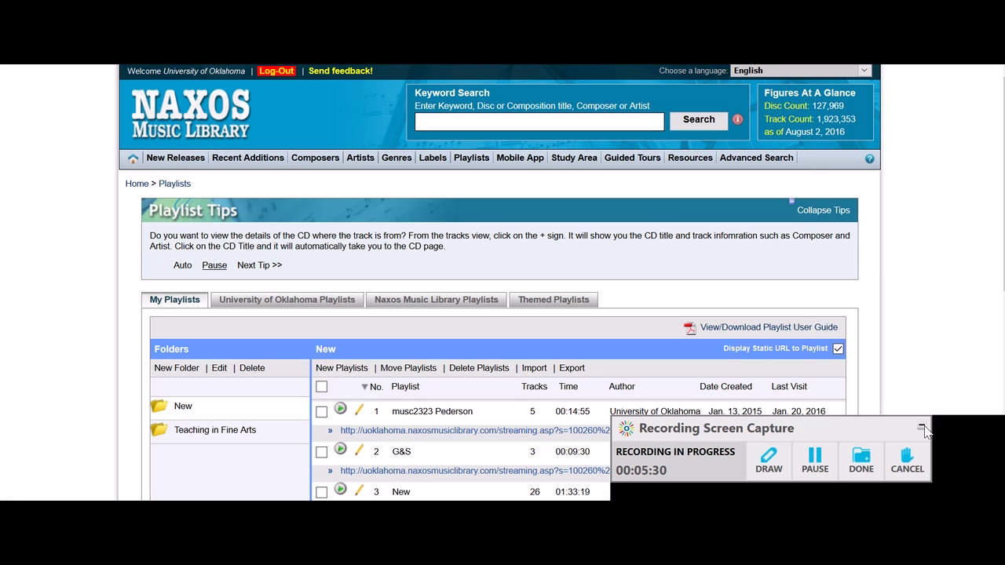
click(922, 428)
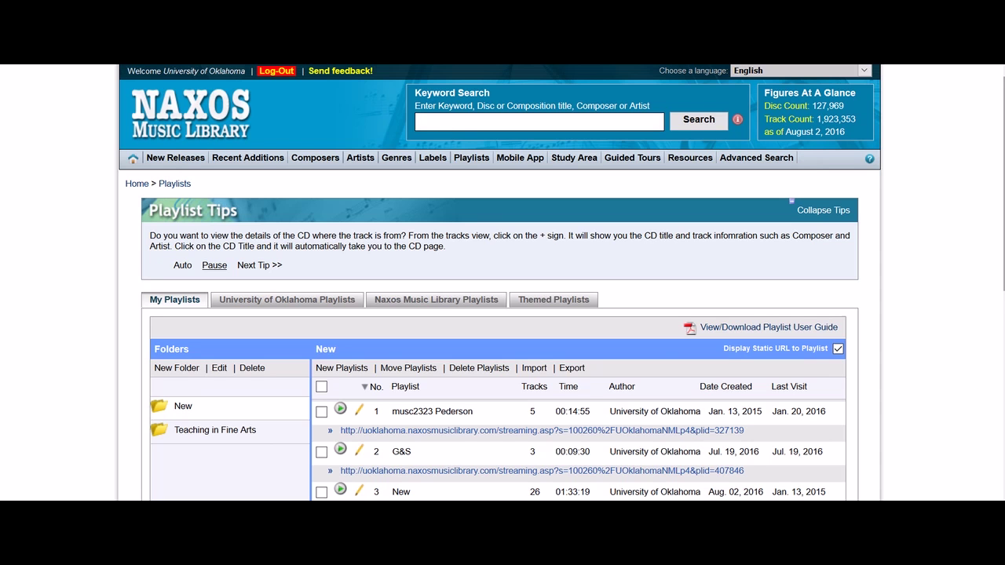
scroll(1002, 252, down, 1)
scroll(500, 496, down, 3)
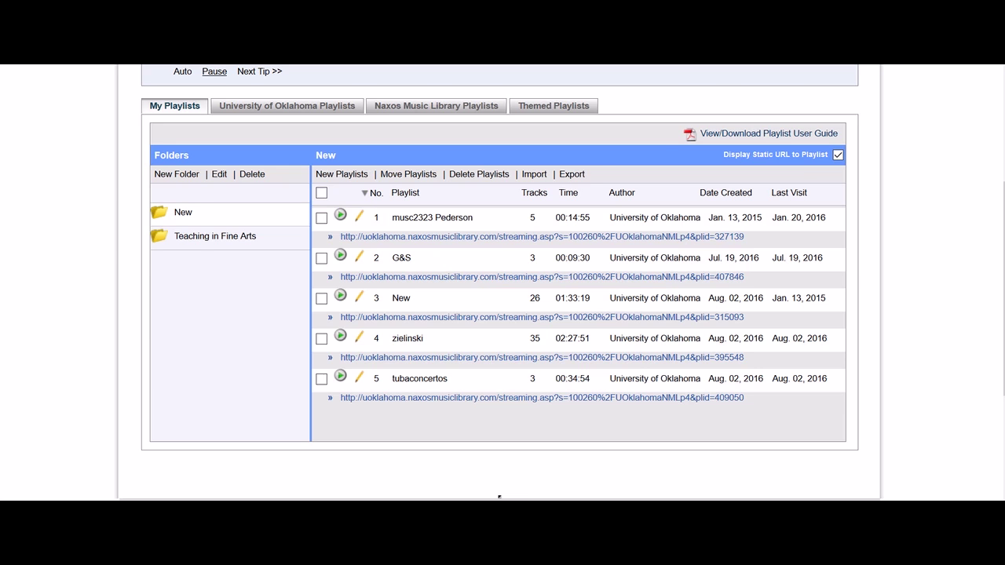
Switch to the Word document and copy the whole iframe embed code containing the InsertLinkHere placeholder
key(alt+Tab)
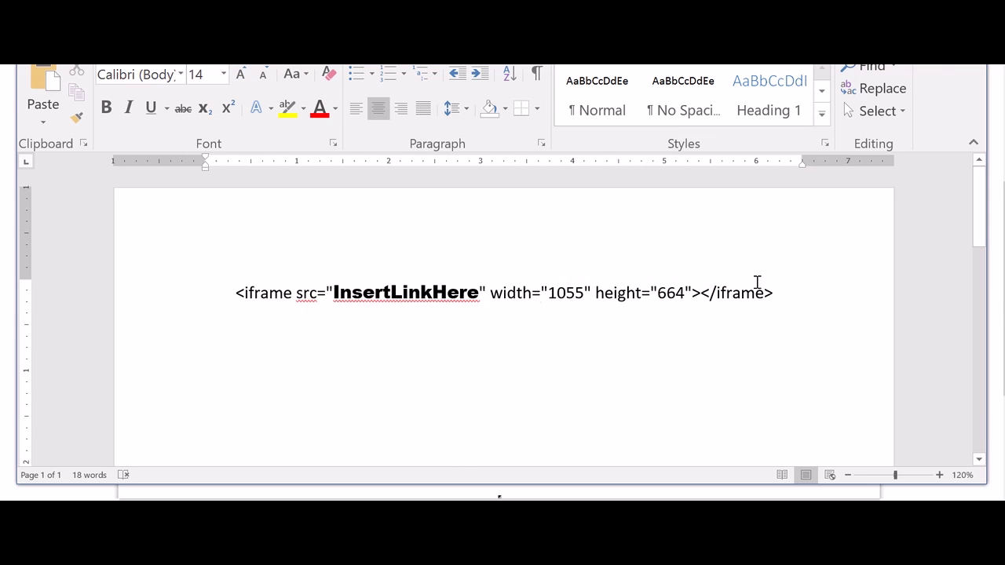
drag(785, 291, 231, 301)
key(ctrl+c)
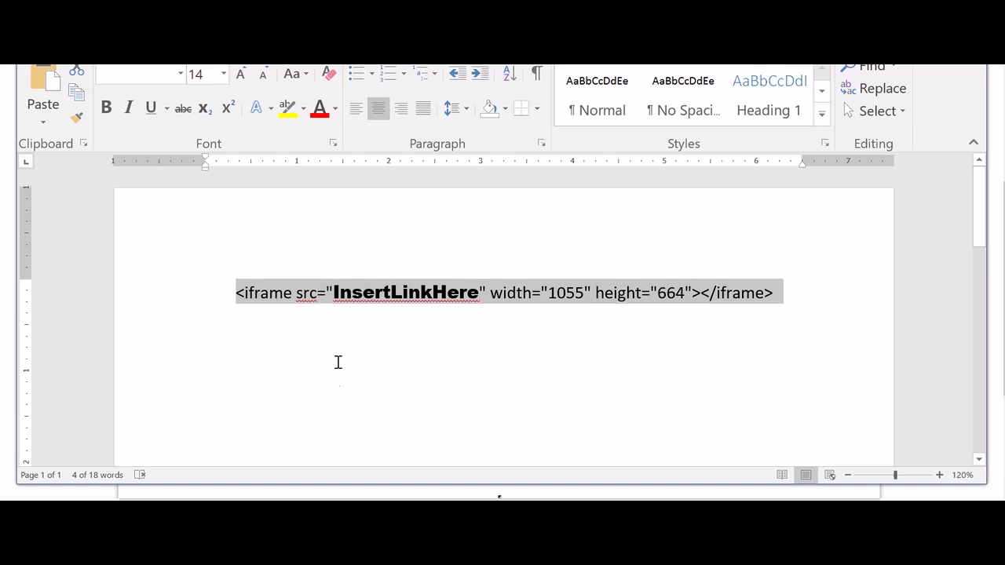
right_click(375, 299)
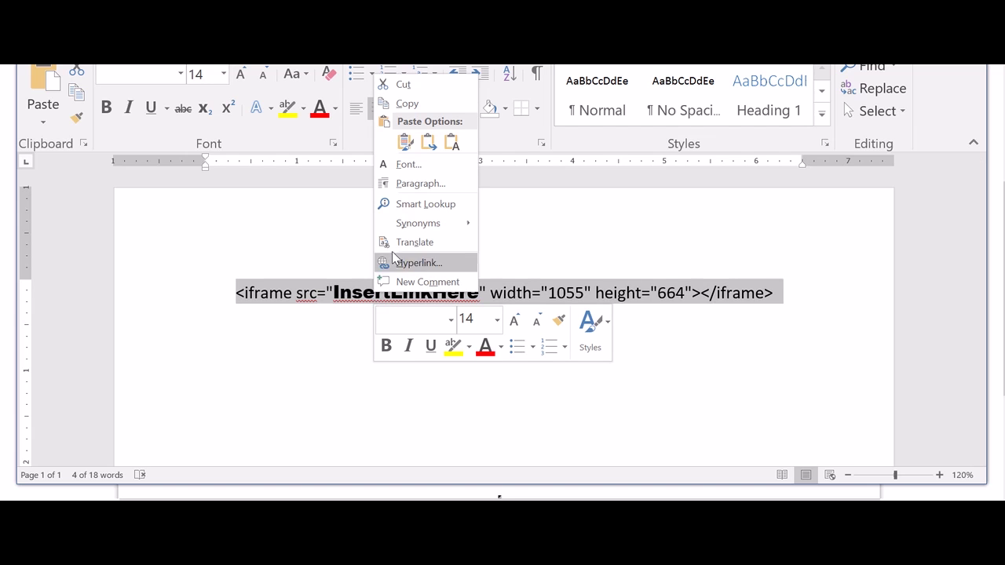
click(405, 141)
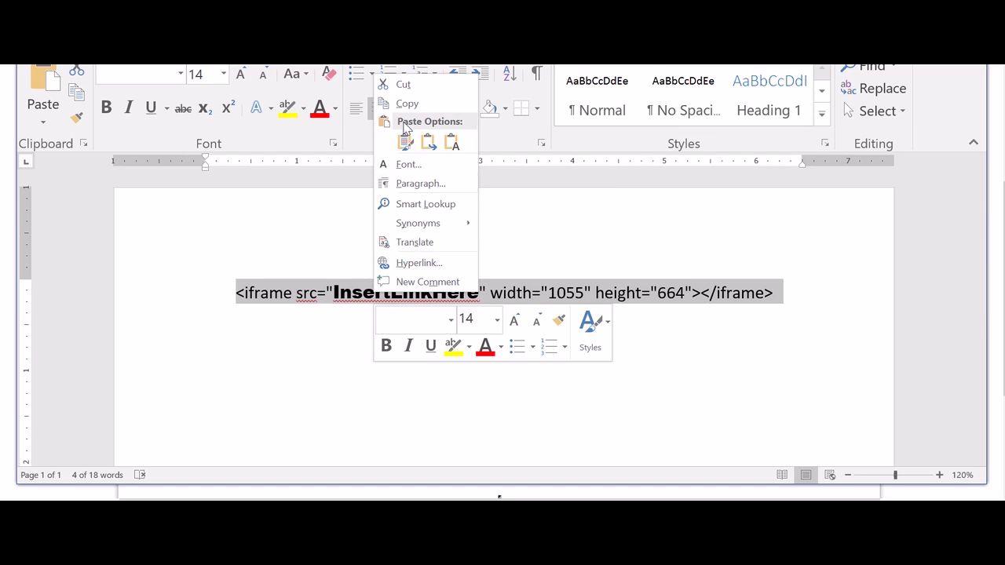
click(406, 97)
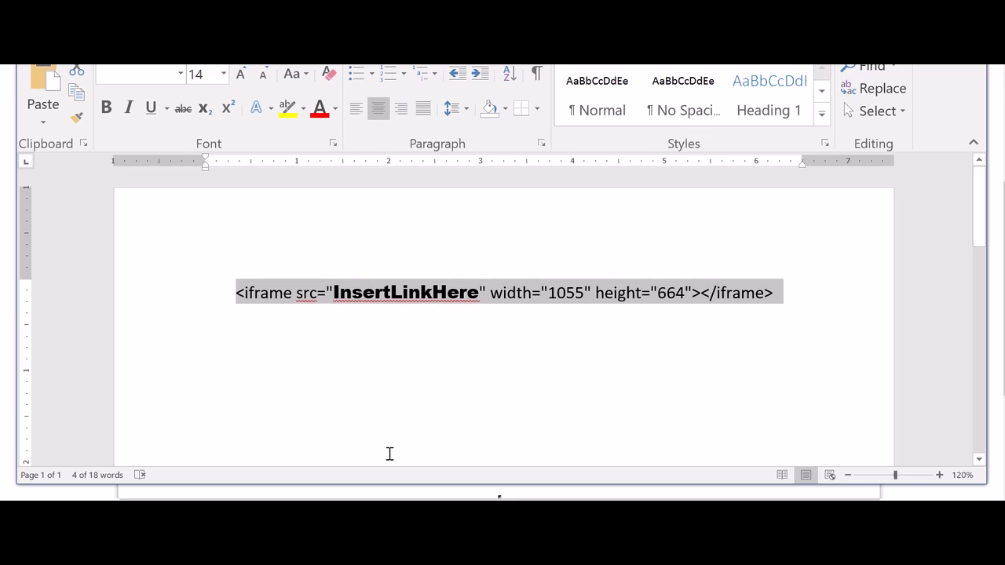
Switch to the Canvas page editor, show the page's HTML source and paste the iframe code after the last paragraph
key(alt+Tab)
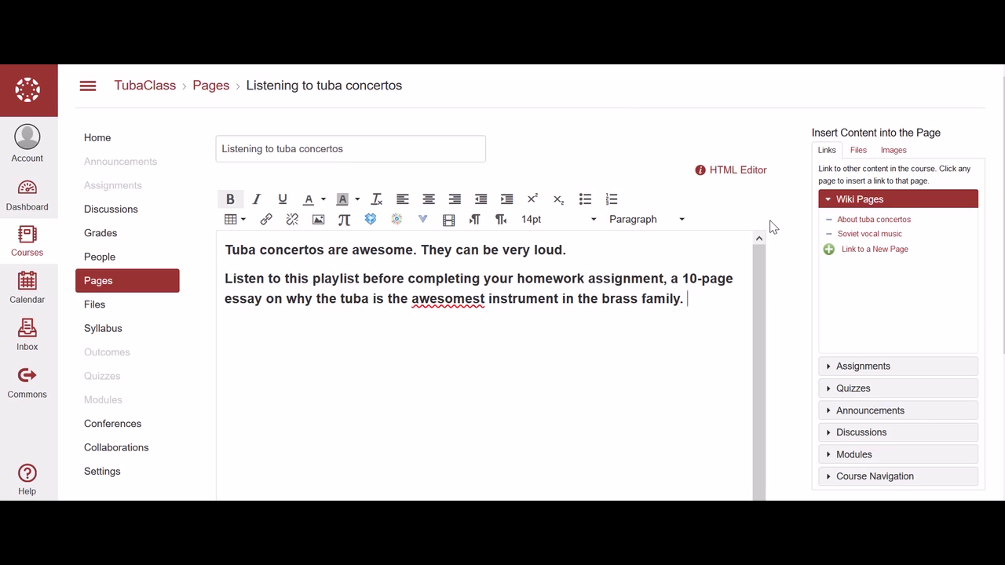
click(755, 170)
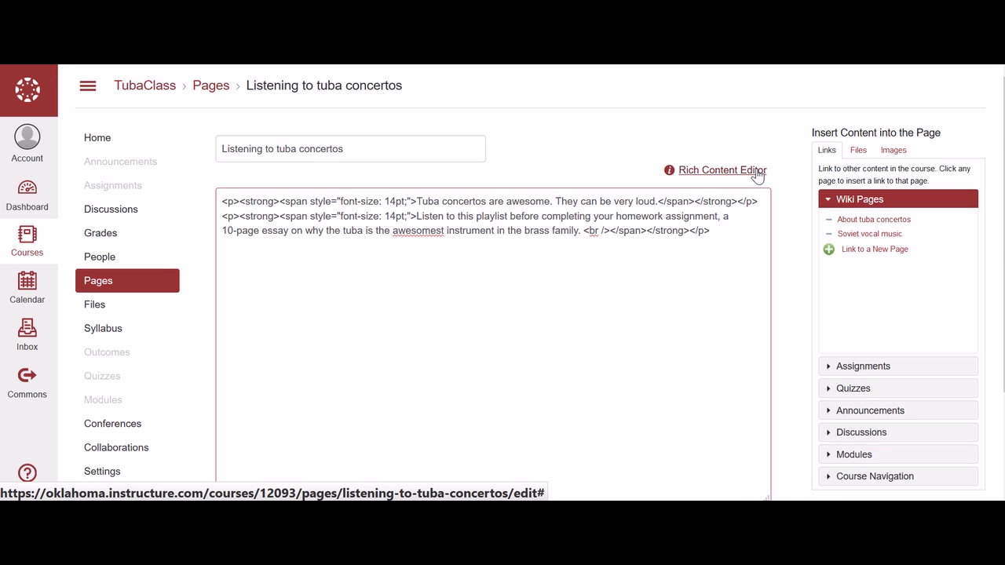
click(728, 237)
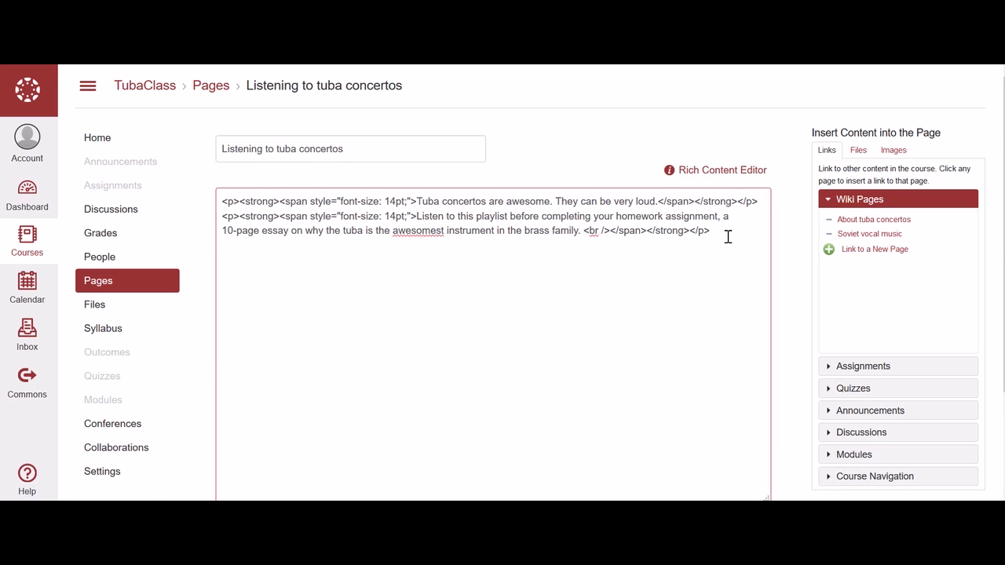
key(ctrl+v)
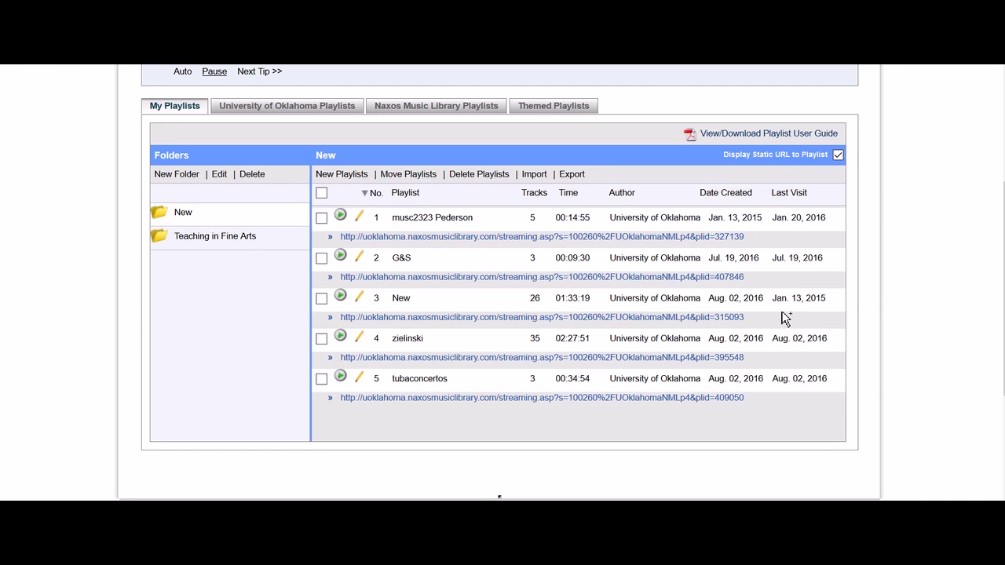
Return to the Naxos playlists page and copy the static URL of the tubaconcertos playlist
triple_click(638, 395)
key(ctrl+c)
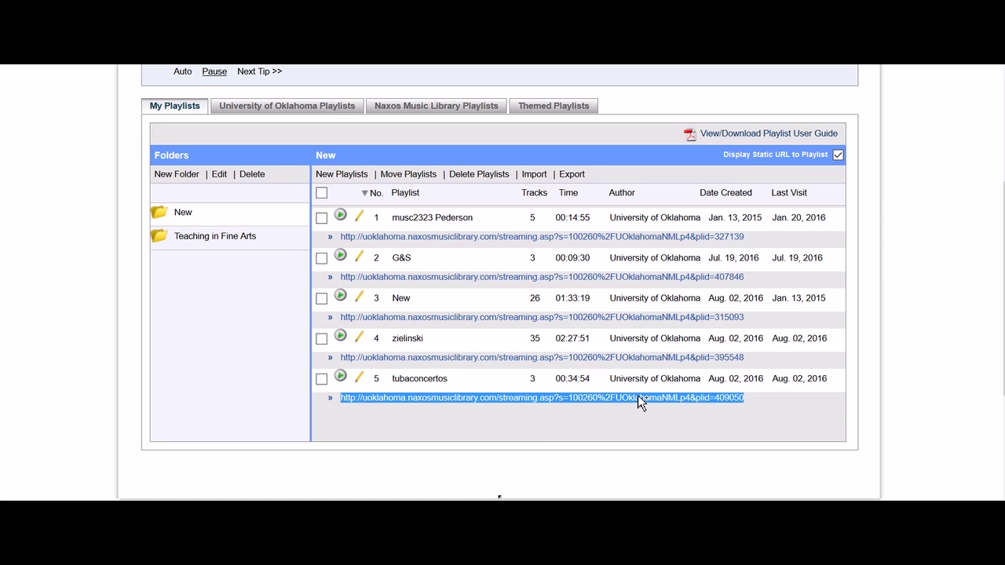
right_click(637, 395)
click(679, 309)
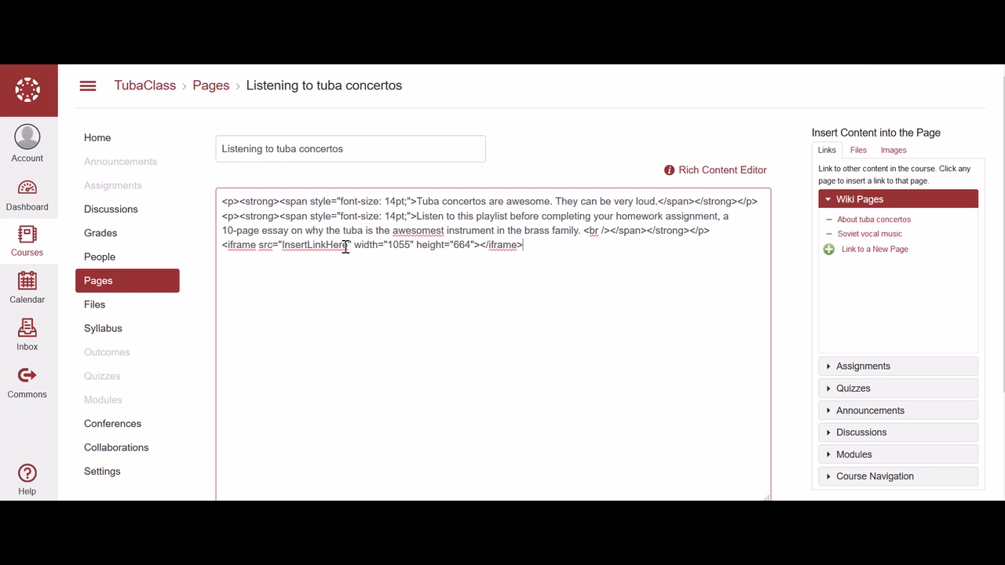
In the Canvas page's iframe code, replace InsertLinkHere with the copied playlist URL and change its http to https
drag(345, 246, 287, 248)
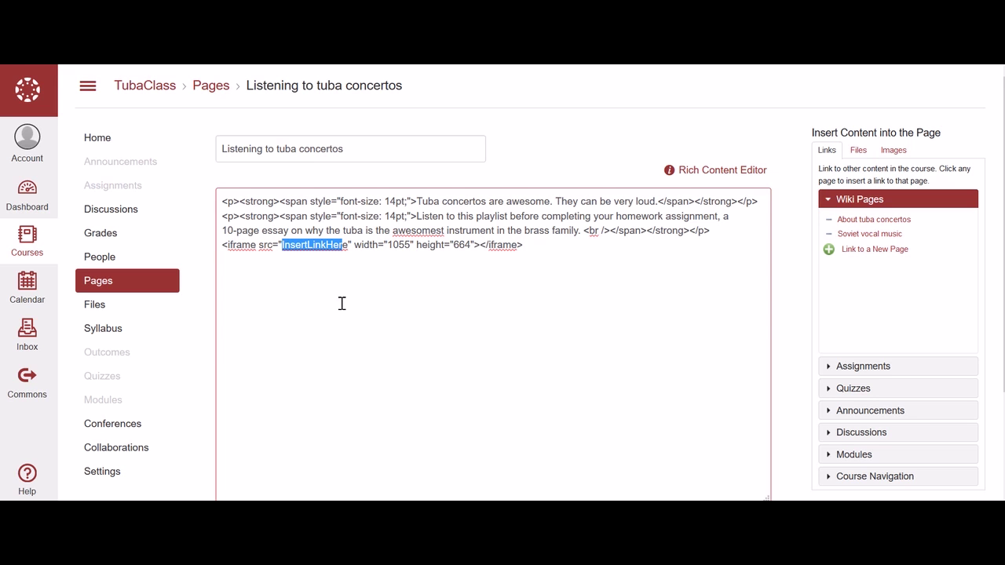
key(BackSpace)
key(Delete)
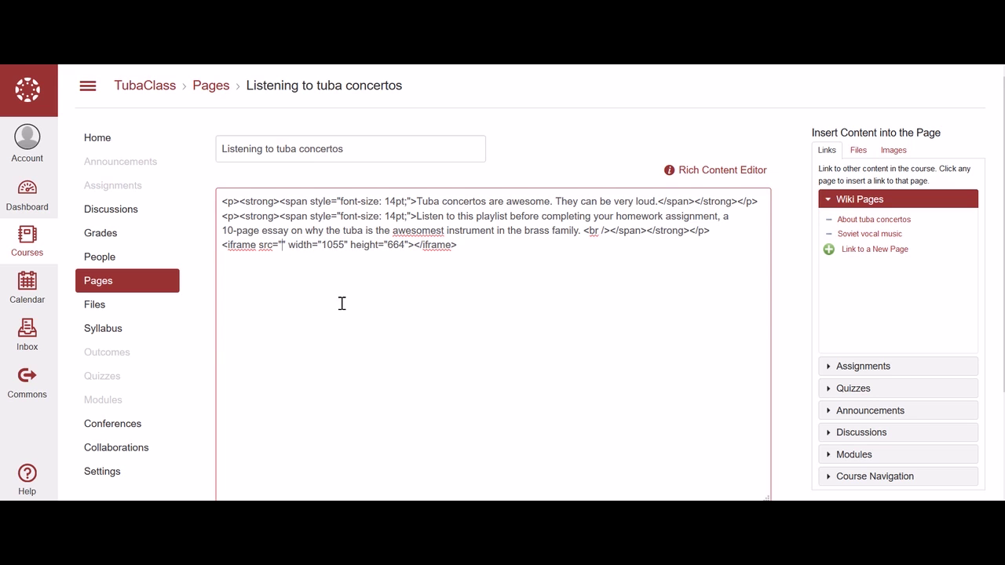
key(ctrl+v)
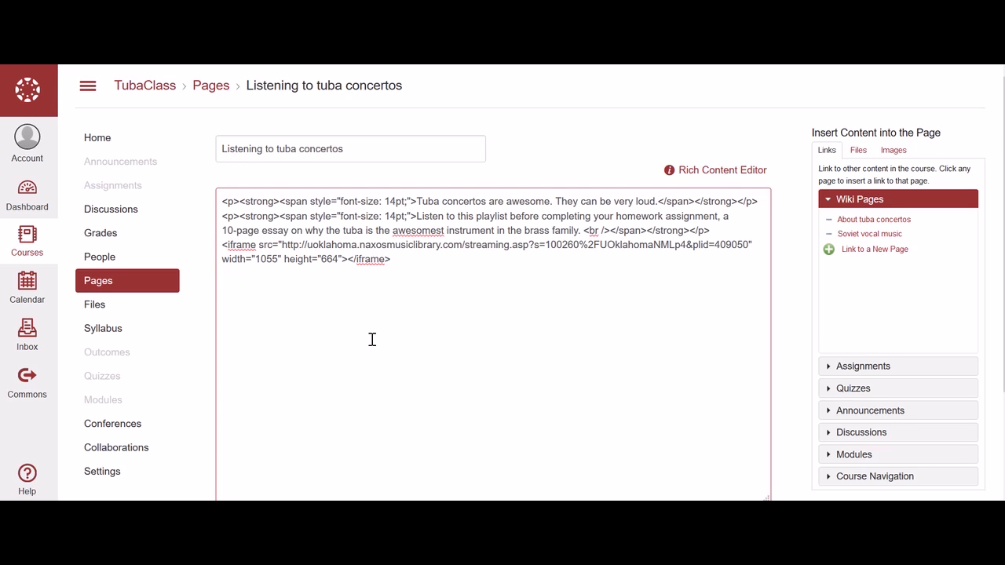
text(s)
double_click(295, 245)
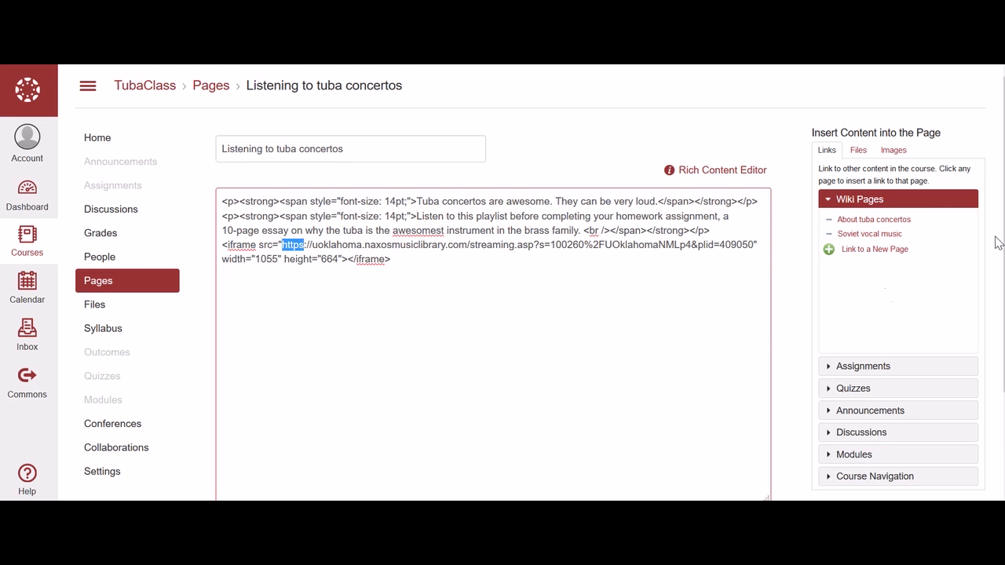
Save the page with the iframe code and view the embedded playlist player
scroll(996, 242, down, 1)
scroll(996, 242, down, 2)
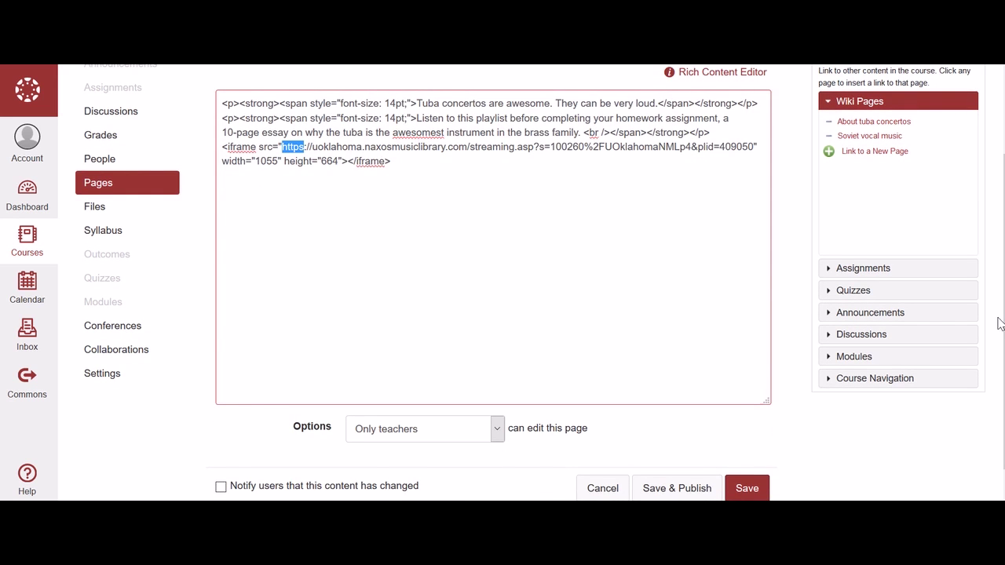
click(748, 490)
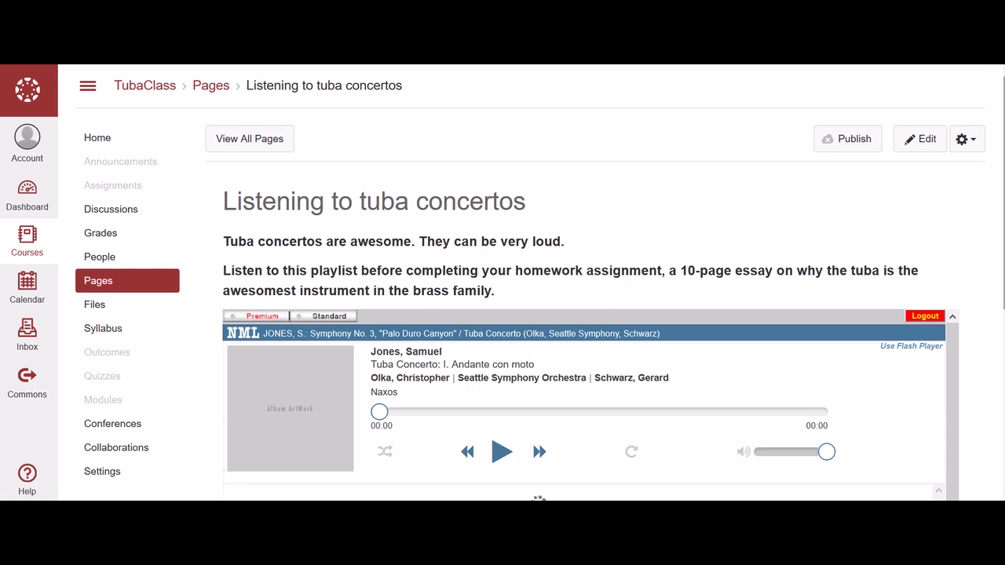
scroll(530, 285, down, 2)
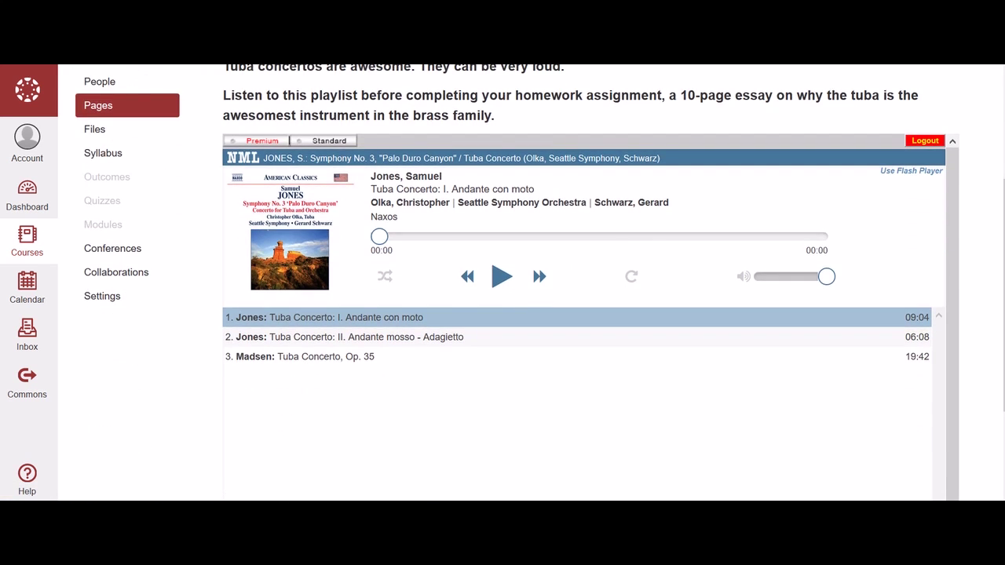